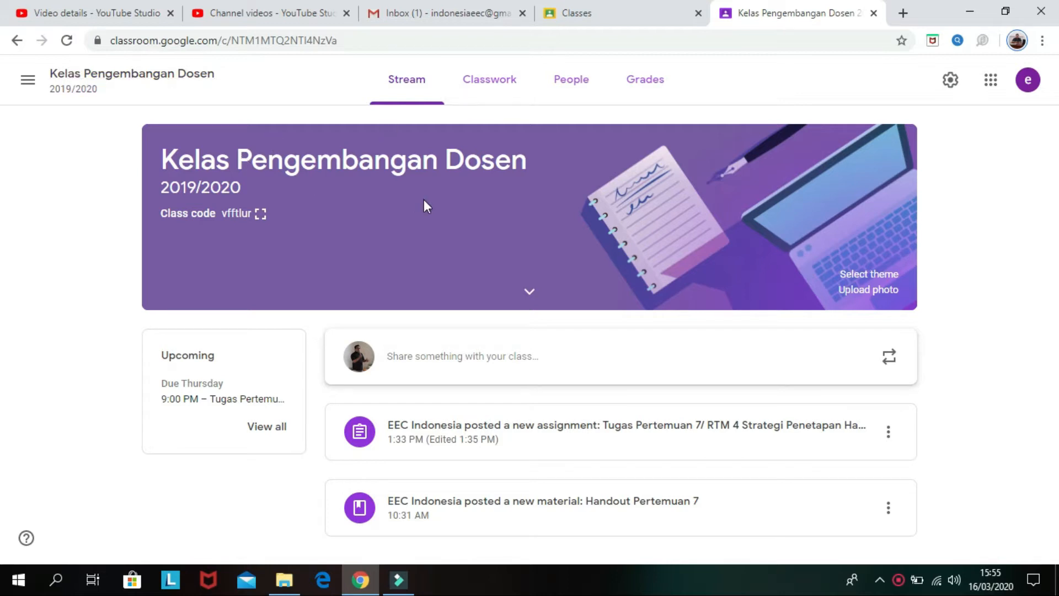
Create a quiz assignment in the class's classwork and title it "Kuis Sub CPMK 1"
{"action": "left_click", "coordinate": [500, 95]}
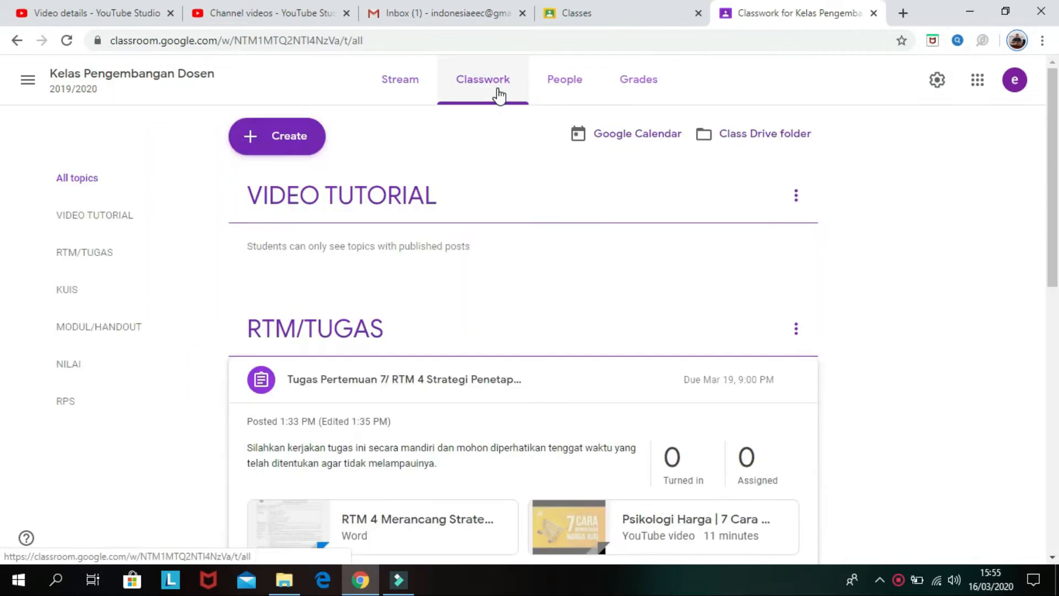
{"action": "left_click", "coordinate": [293, 144]}
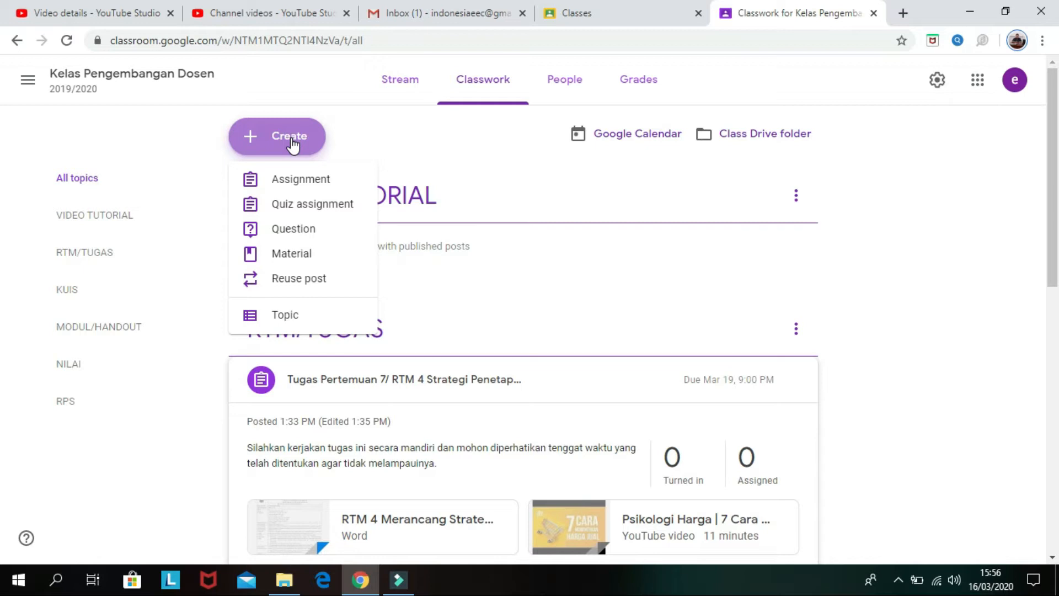
{"action": "left_click", "coordinate": [312, 210]}
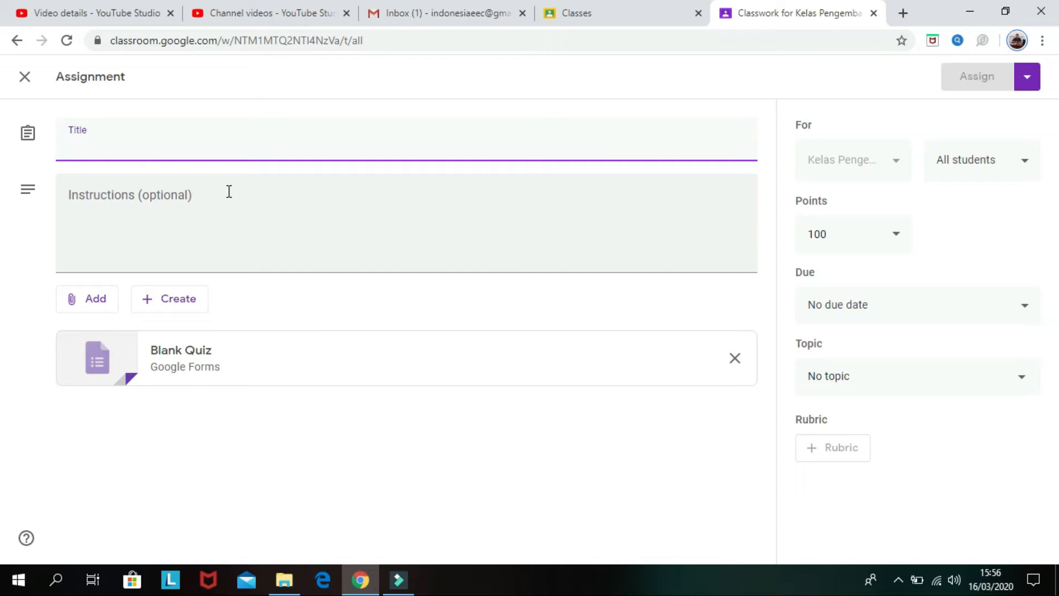
{"action": "type", "text": "Kuis Sub"}
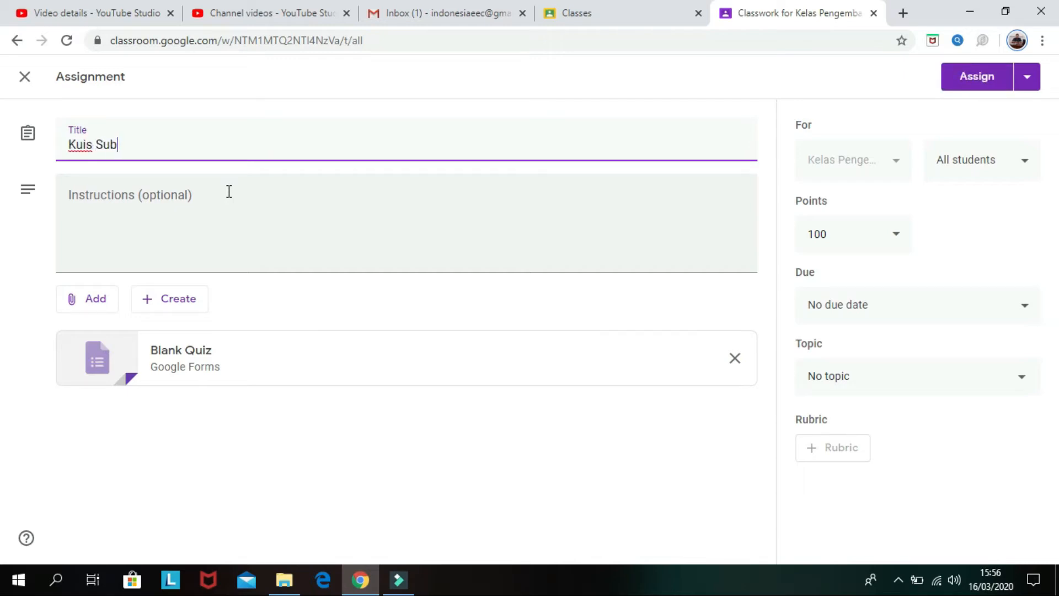
{"action": "type", "text": " CPMK 1 Tentang"}
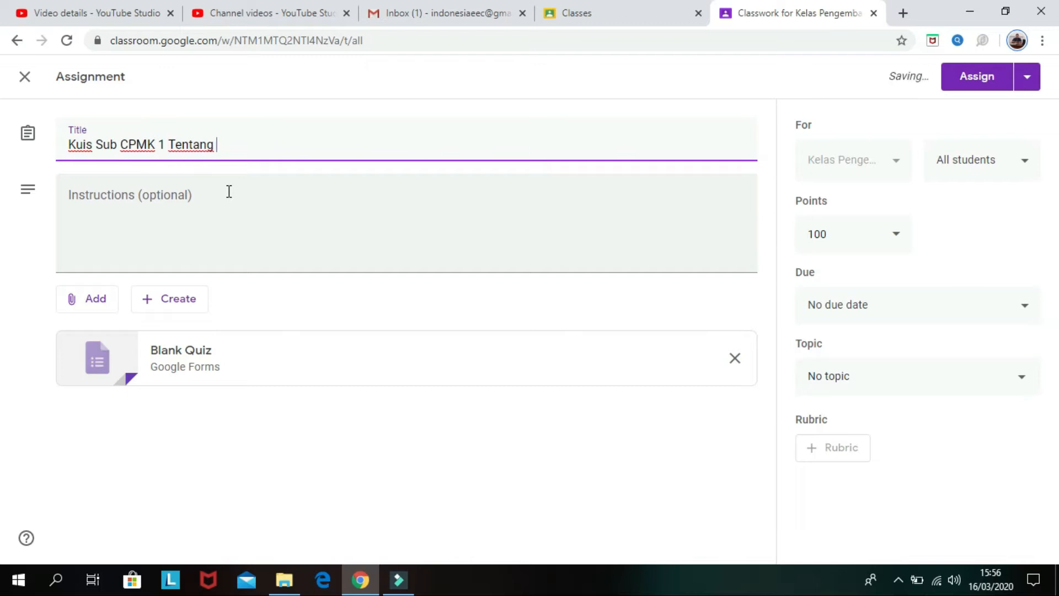
{"action": "key", "text": "ctrl+shift+Left"}
{"action": "key", "text": "BackSpace"}
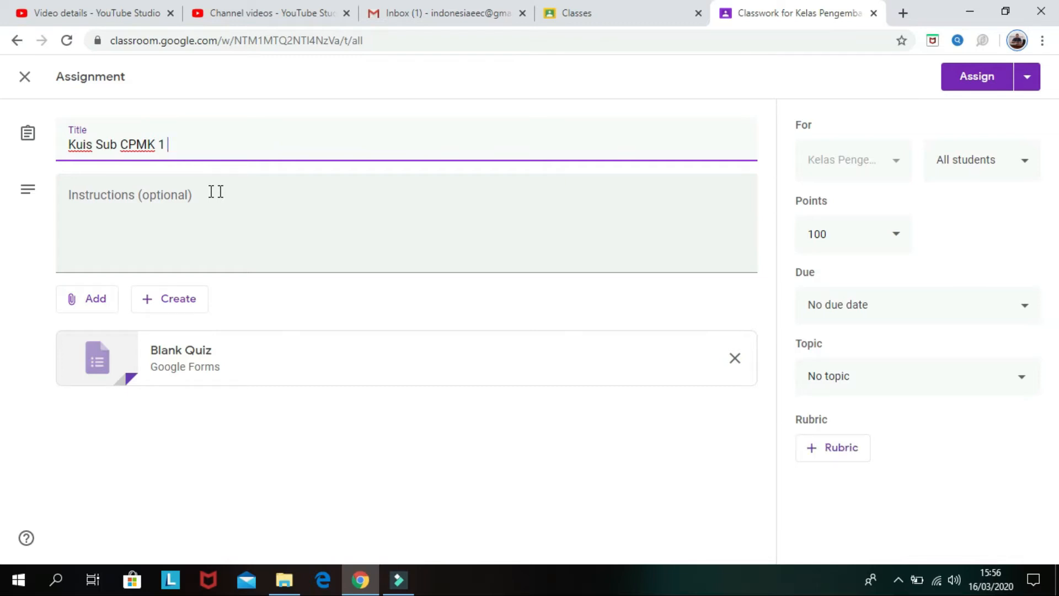
Enter the assignment instructions "Kuis ini berisi tentang materi strategi produk"
{"action": "left_click", "coordinate": [186, 198]}
{"action": "type", "text": "Kuis"}
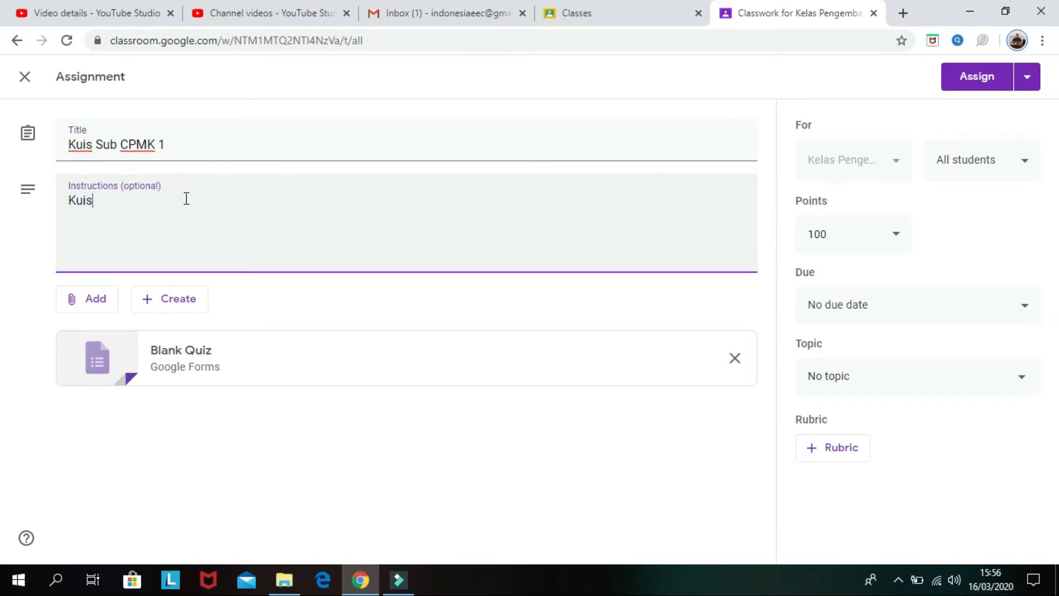
{"action": "type", "text": " ini berisi "}
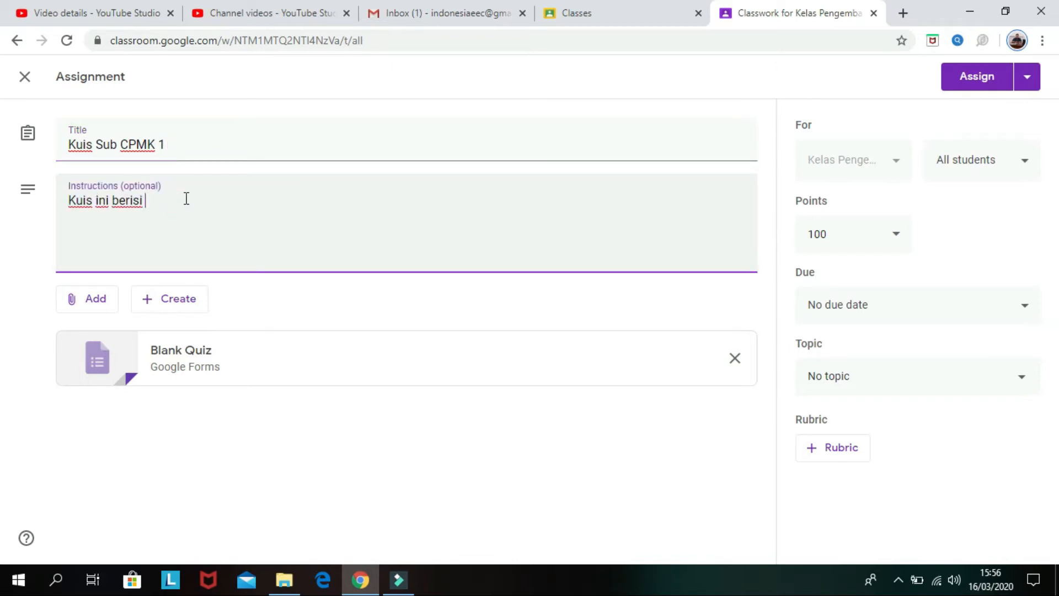
{"action": "type", "text": "tentang materi "}
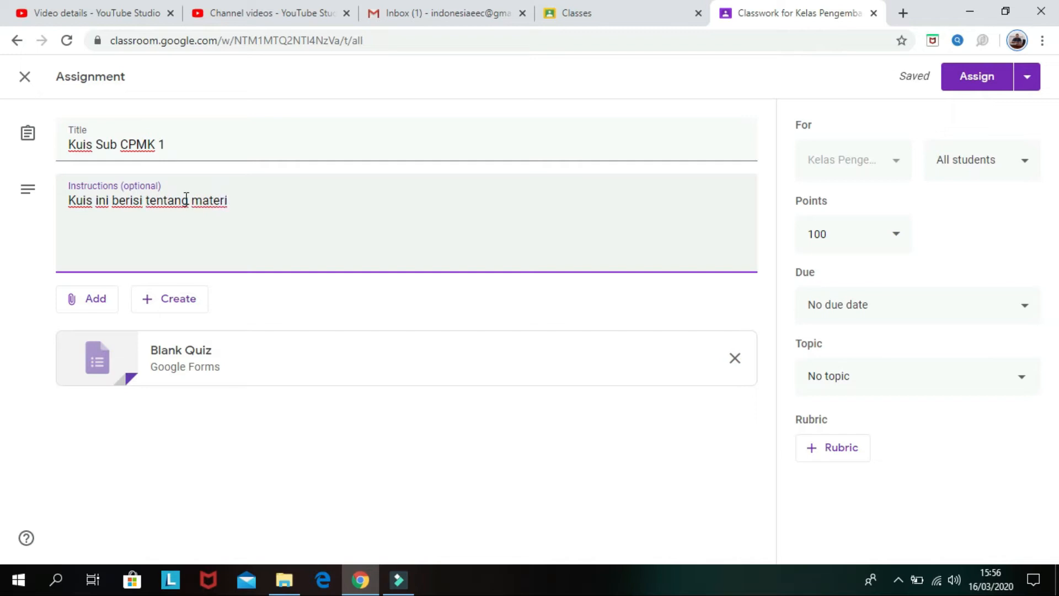
{"action": "type", "text": "strategi produk"}
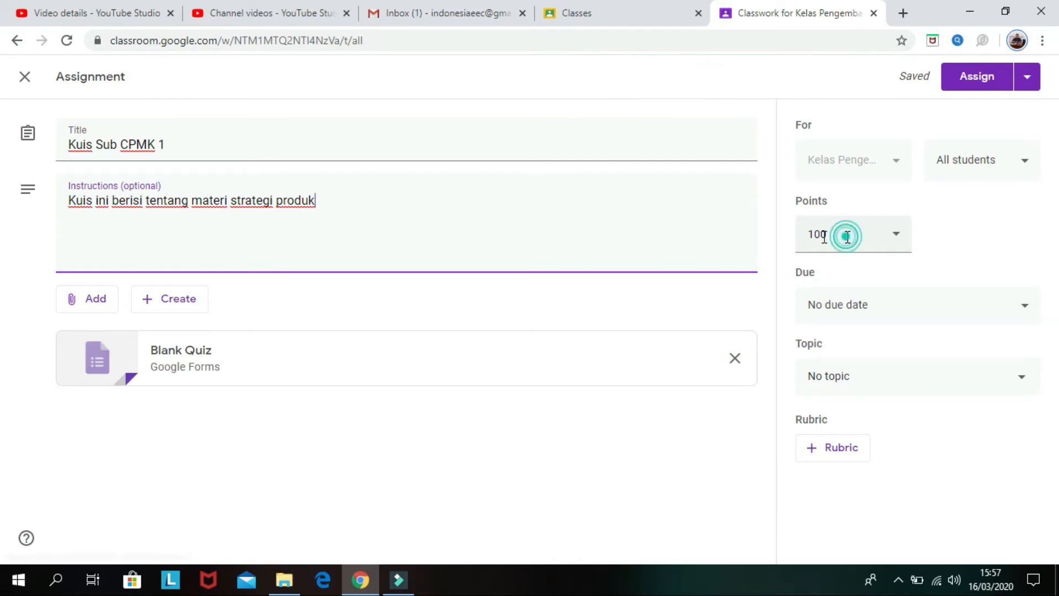
Set the quiz assignment's points to 60
{"action": "left_click", "coordinate": [817, 234]}
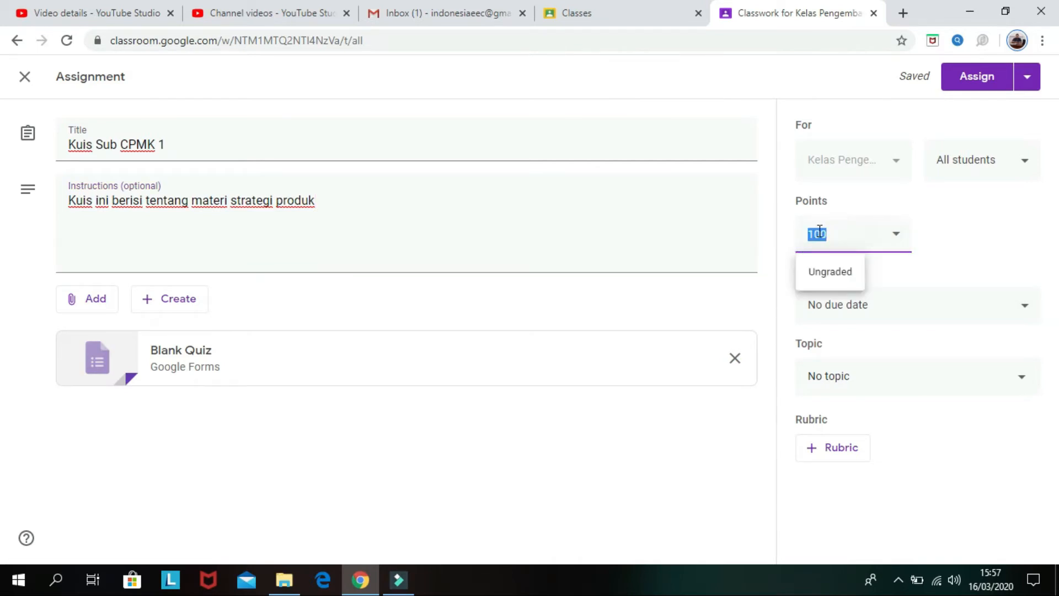
{"action": "type", "text": "60"}
{"action": "left_click", "coordinate": [958, 234]}
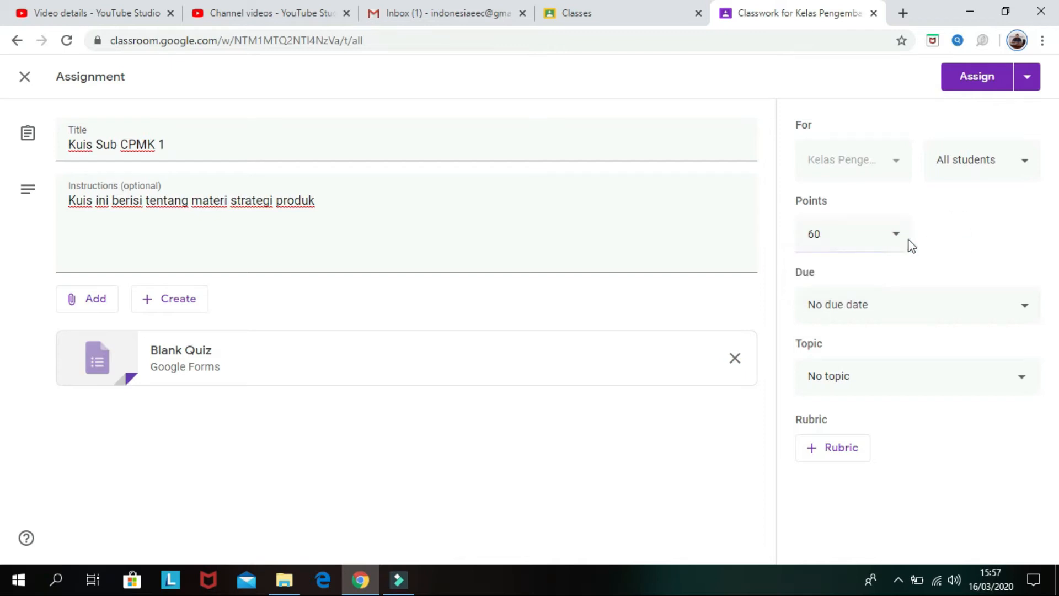
Set the quiz assignment's points to 100
{"action": "left_click_drag", "start_coordinate": [843, 235], "coordinate": [769, 239]}
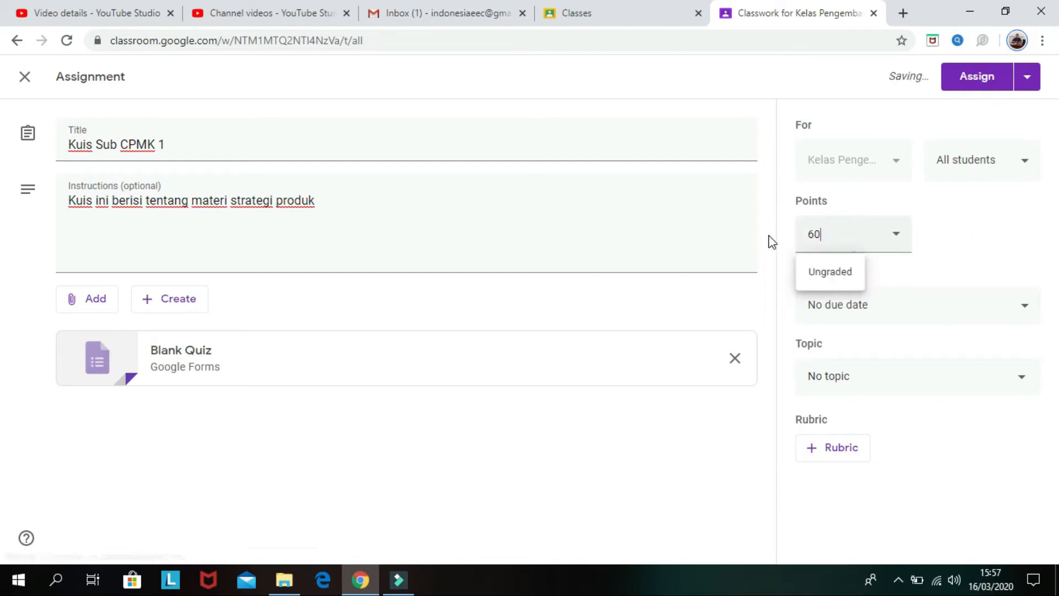
{"action": "type", "text": "1000"}
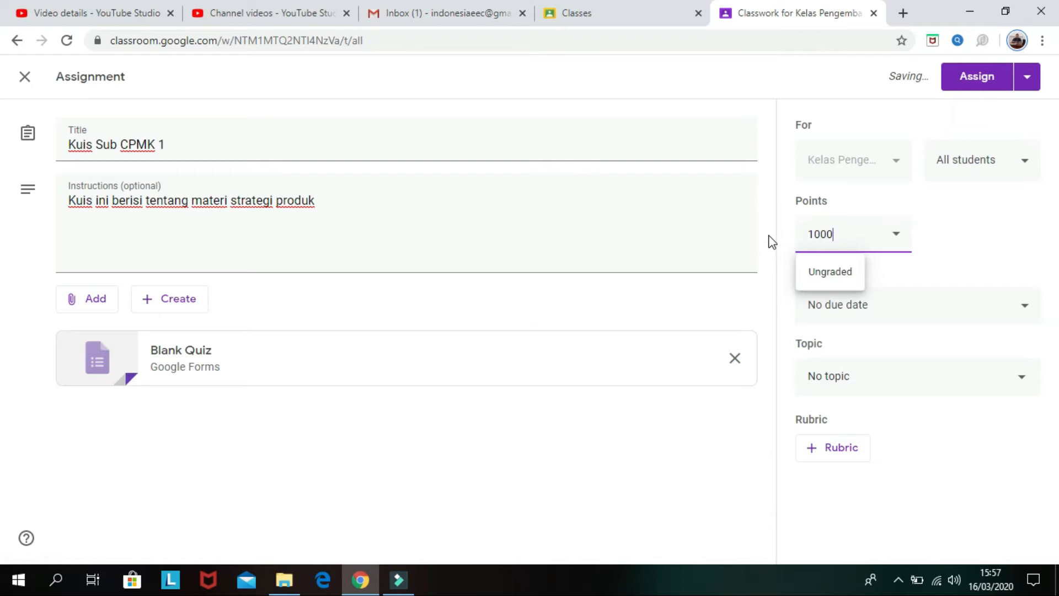
{"action": "key", "text": "BackSpace"}
{"action": "key", "text": "BackSpace"}
{"action": "type", "text": "100"}
{"action": "left_click", "coordinate": [995, 232]}
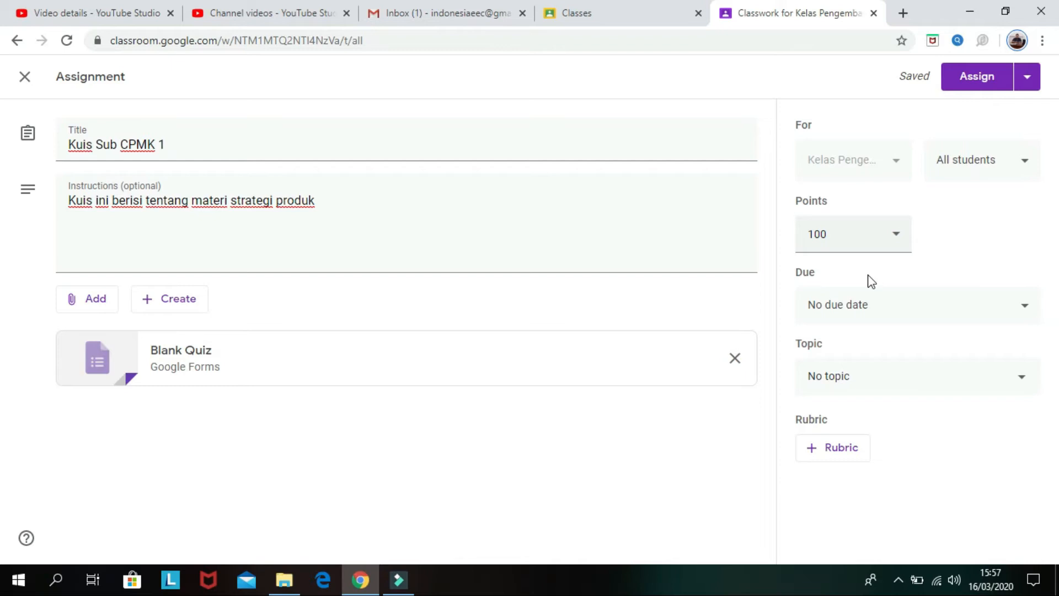
Set the quiz assignment's due date to Mar 17, 2020
{"action": "left_click", "coordinate": [1029, 316]}
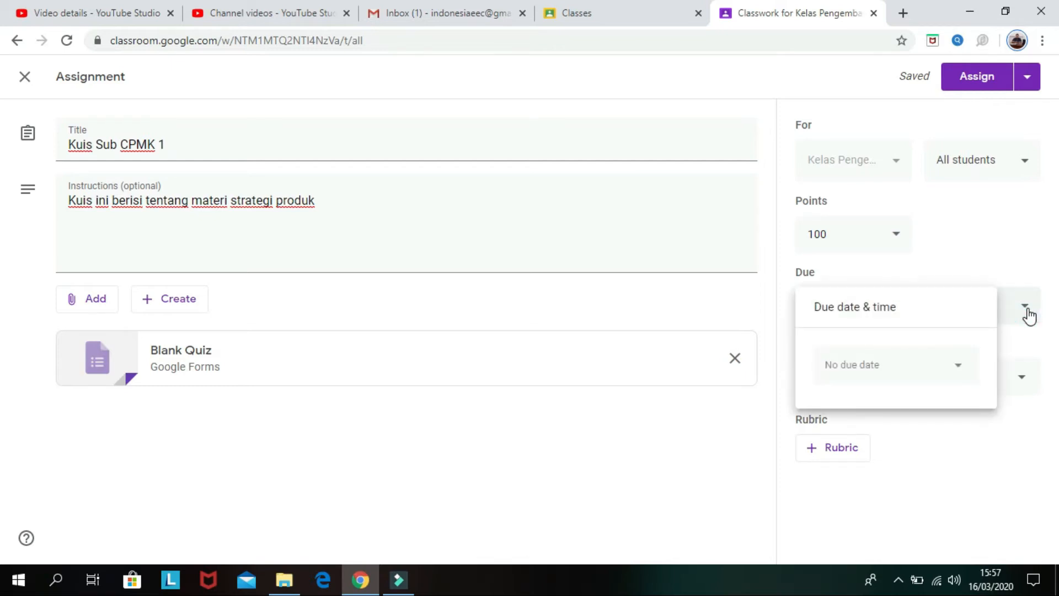
{"action": "left_click", "coordinate": [958, 365]}
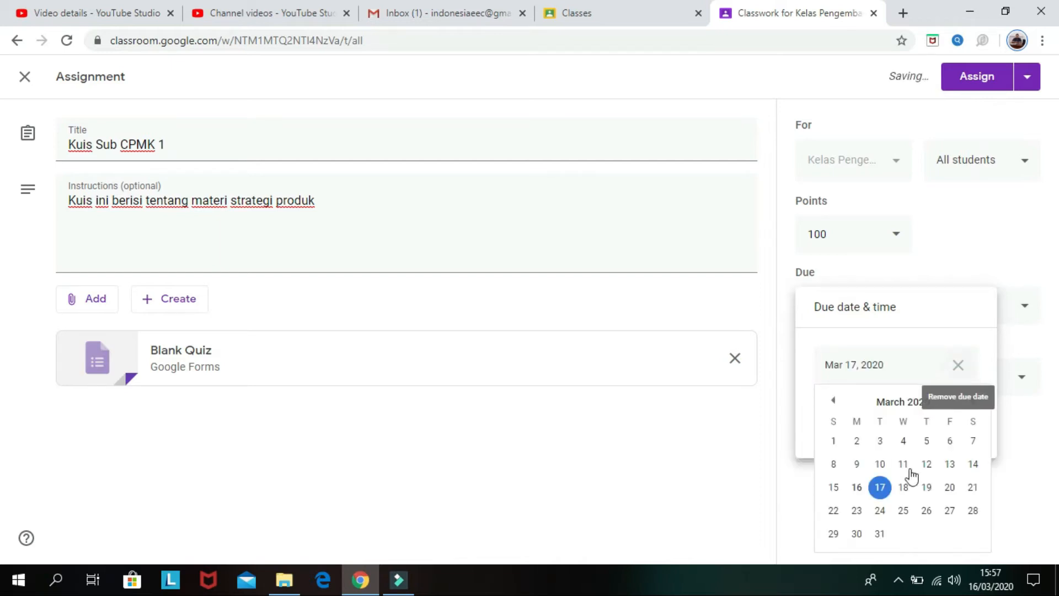
{"action": "left_click", "coordinate": [881, 487]}
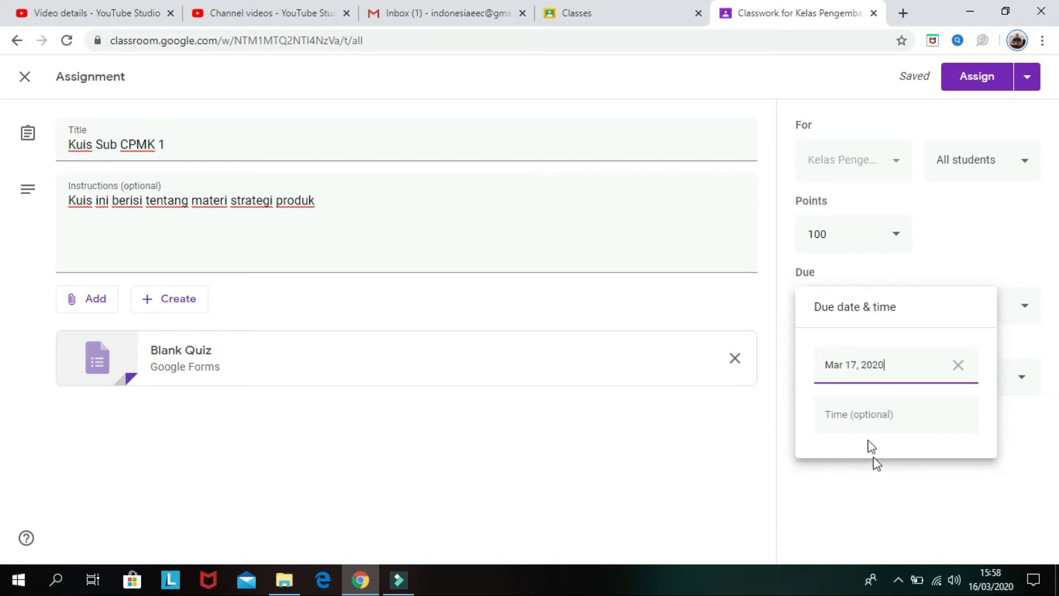
Set the due time of the quiz assignment to 9:30 PM
{"action": "left_click", "coordinate": [853, 419]}
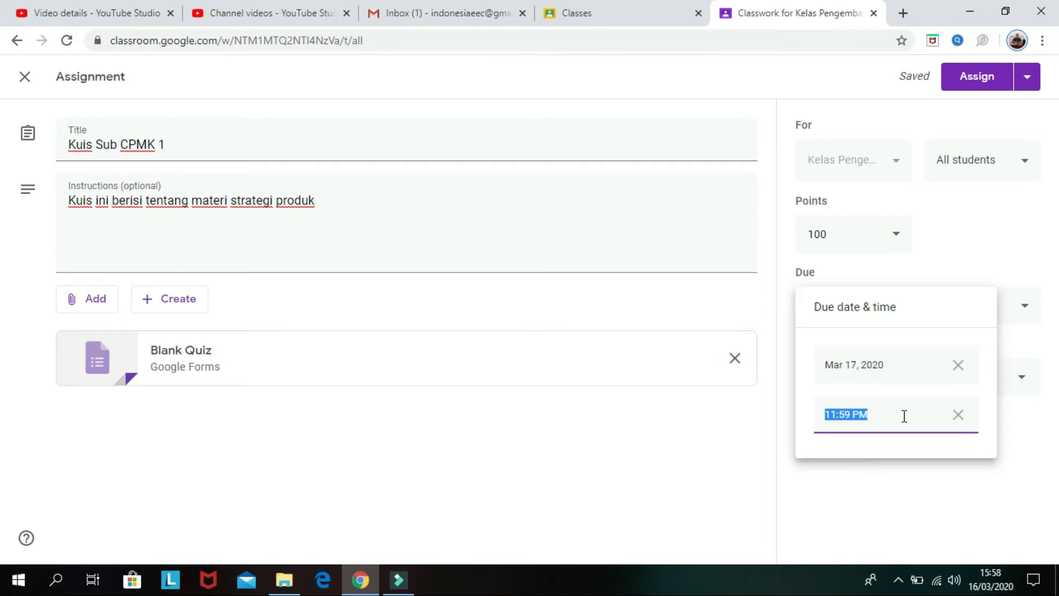
{"action": "left_click", "coordinate": [840, 418]}
{"action": "key", "text": "BackSpace"}
{"action": "key", "text": "BackSpace"}
{"action": "type", "text": "09"}
{"action": "key", "text": "BackSpace"}
{"action": "key", "text": "BackSpace"}
{"action": "type", "text": "30"}
{"action": "left_click", "coordinate": [933, 508]}
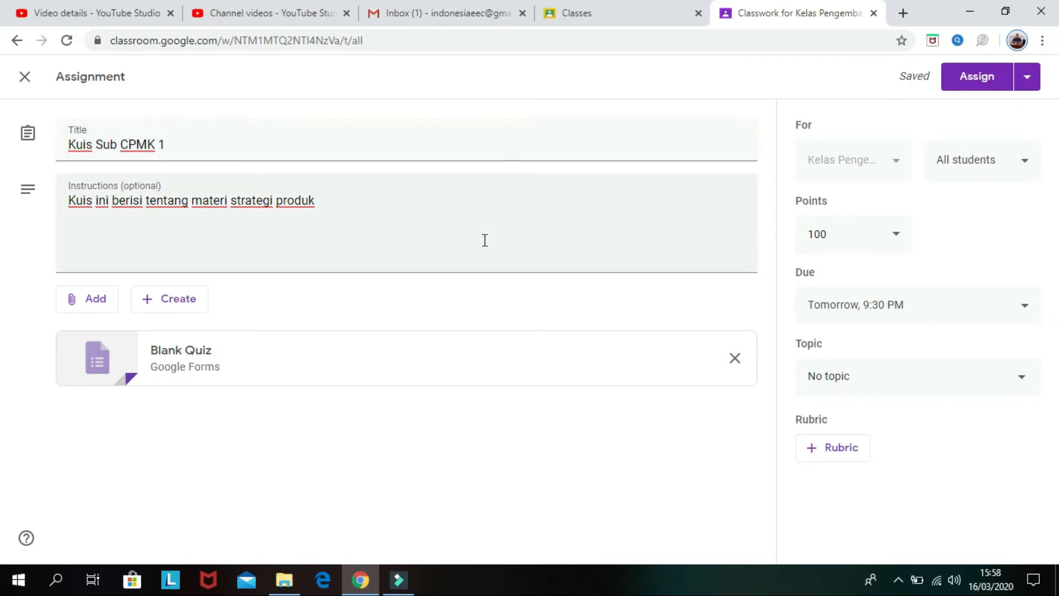
Open the attached Blank Quiz form and change its form title to "Kuis Sub CPMK 1"
{"action": "left_click", "coordinate": [185, 360]}
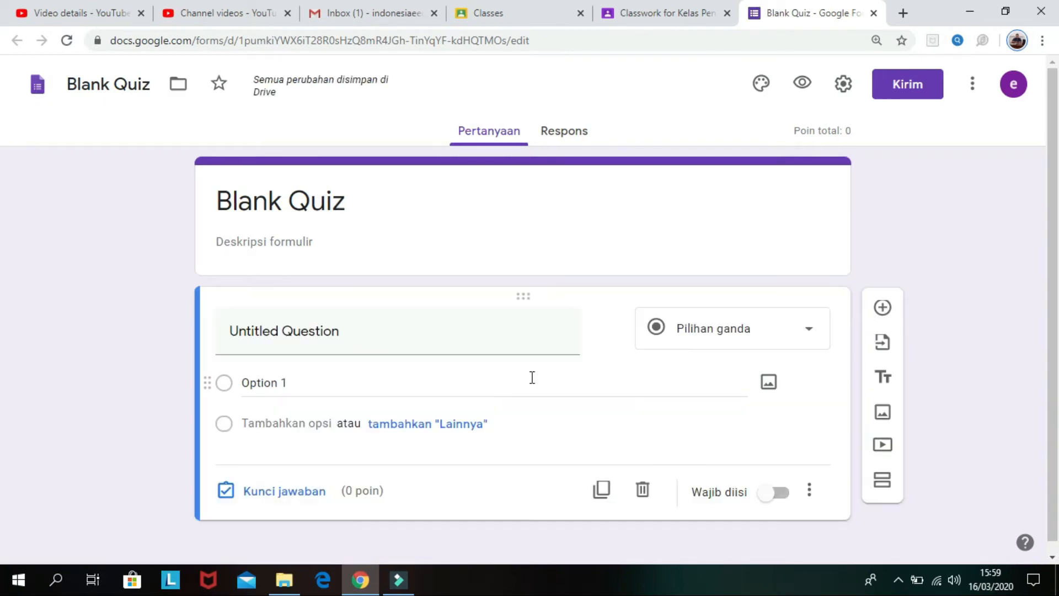
{"action": "left_click", "coordinate": [324, 203]}
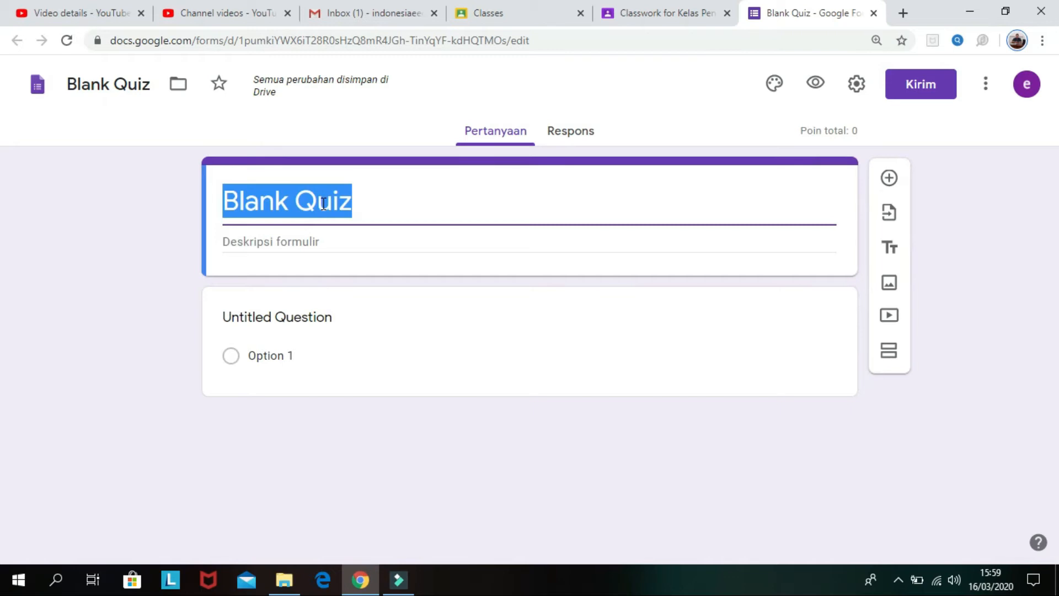
{"action": "type", "text": "Sub"}
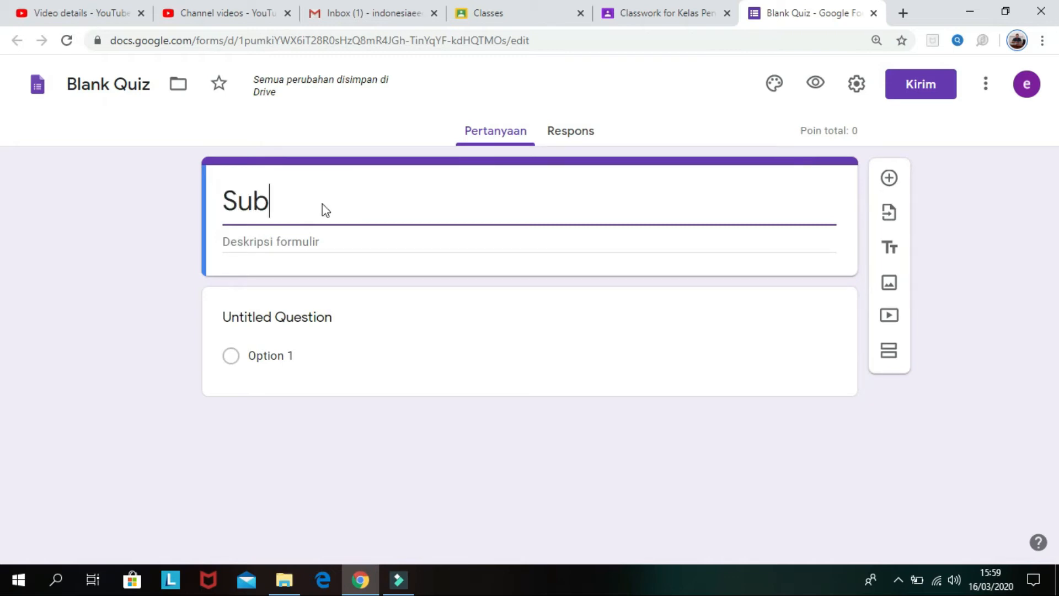
{"action": "key", "text": "BackSpace"}
{"action": "key", "text": "BackSpace"}
{"action": "key", "text": "BackSpace"}
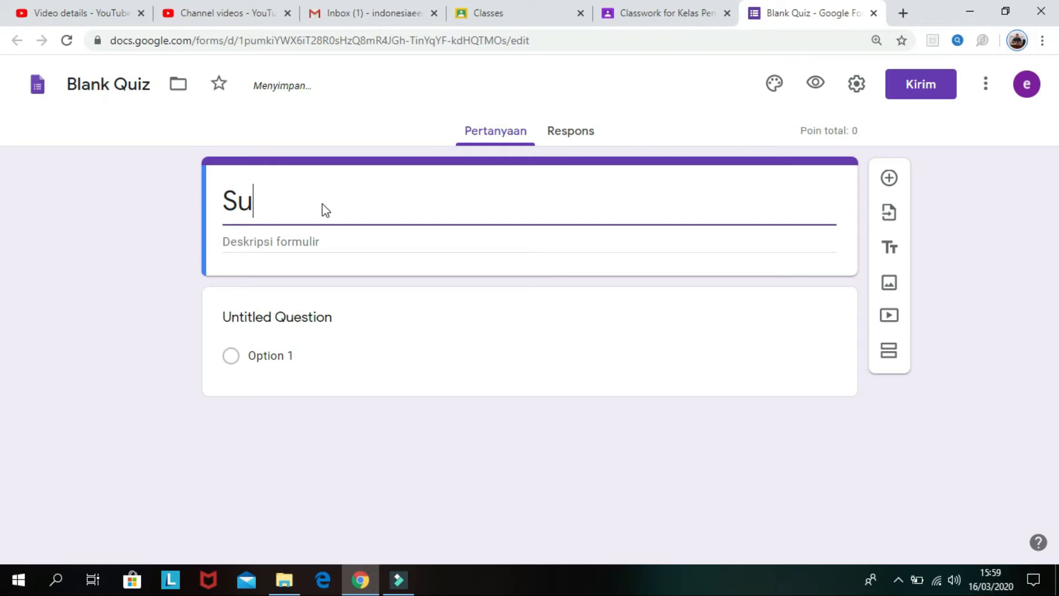
{"action": "type", "text": "Kuis "}
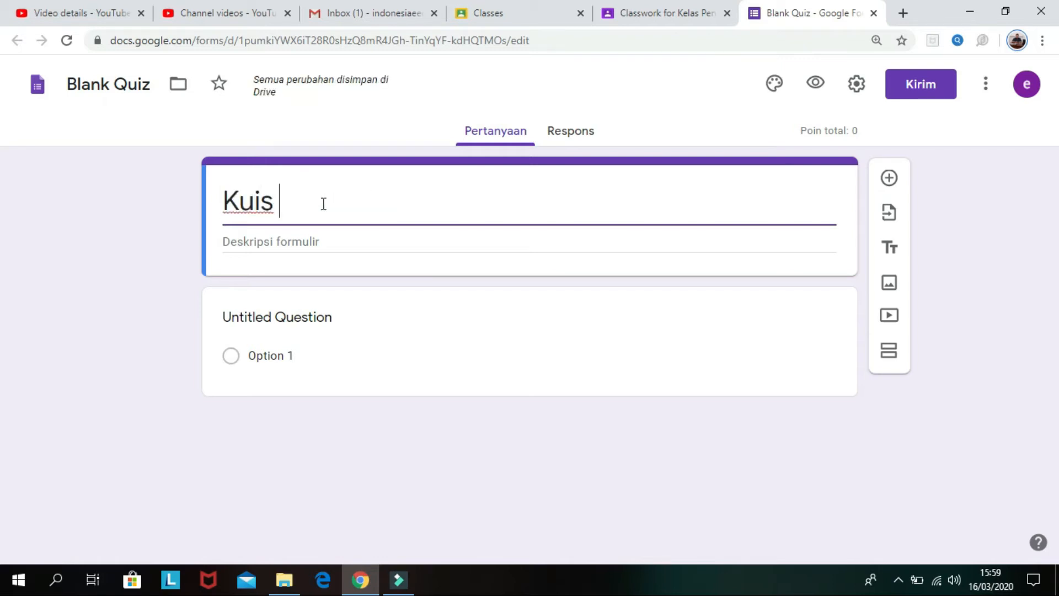
{"action": "type", "text": "Sub CPMK 1"}
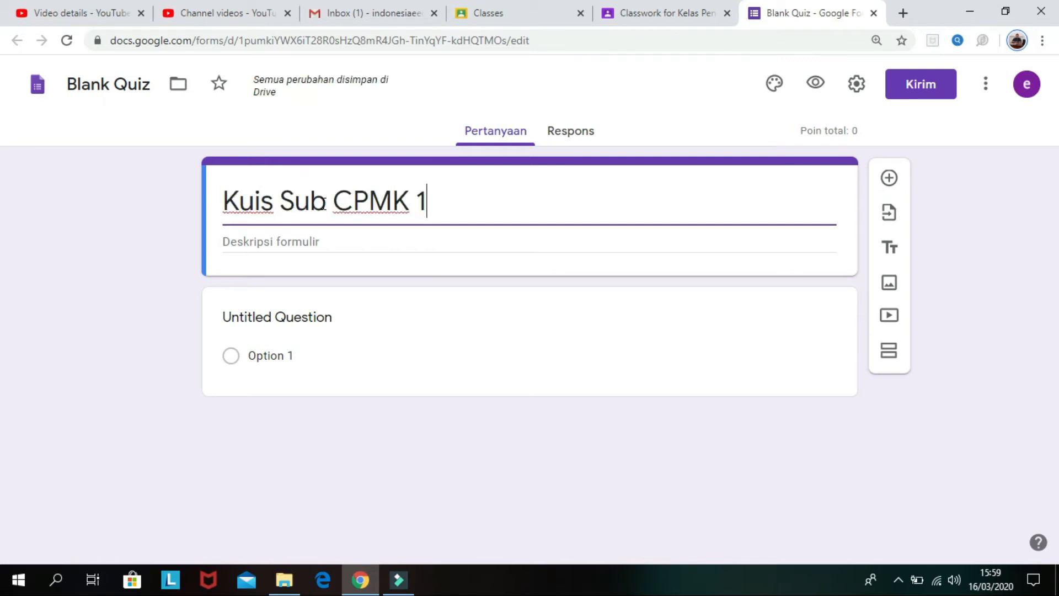
Open the form's first question for editing and add another question after it
{"action": "left_click", "coordinate": [298, 336]}
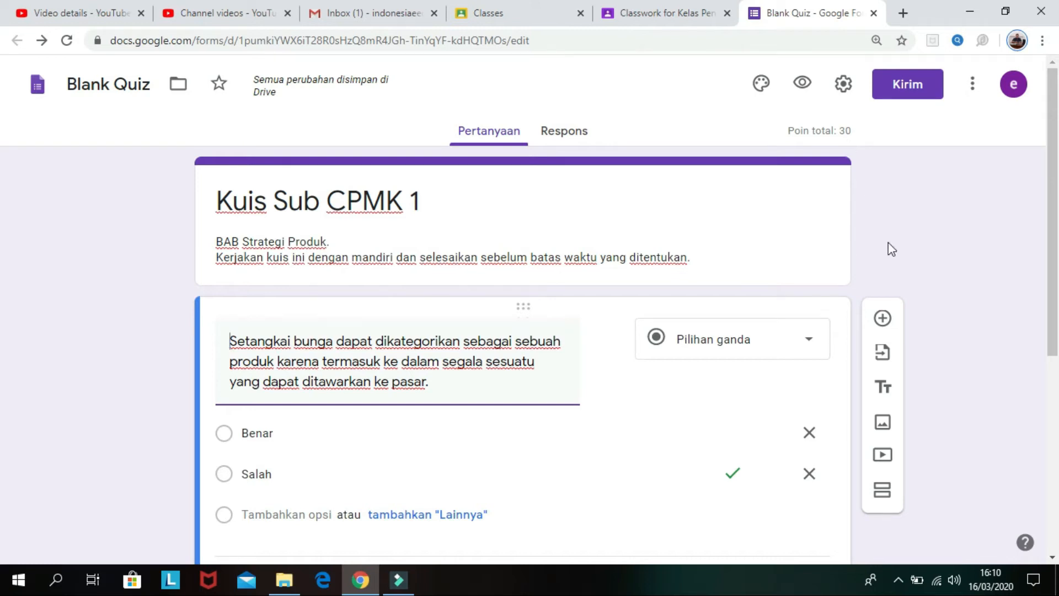
{"action": "left_click", "coordinate": [883, 319]}
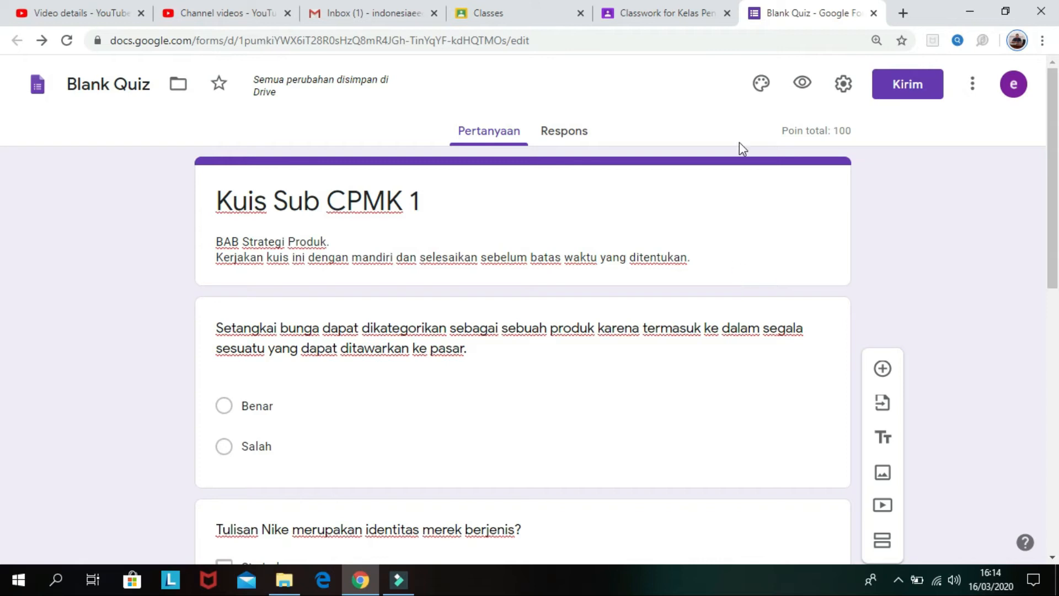
Insert the butterfly on red flowers image from the "Kantor dan Sekolah" theme category as the form's header
{"action": "left_click", "coordinate": [762, 85]}
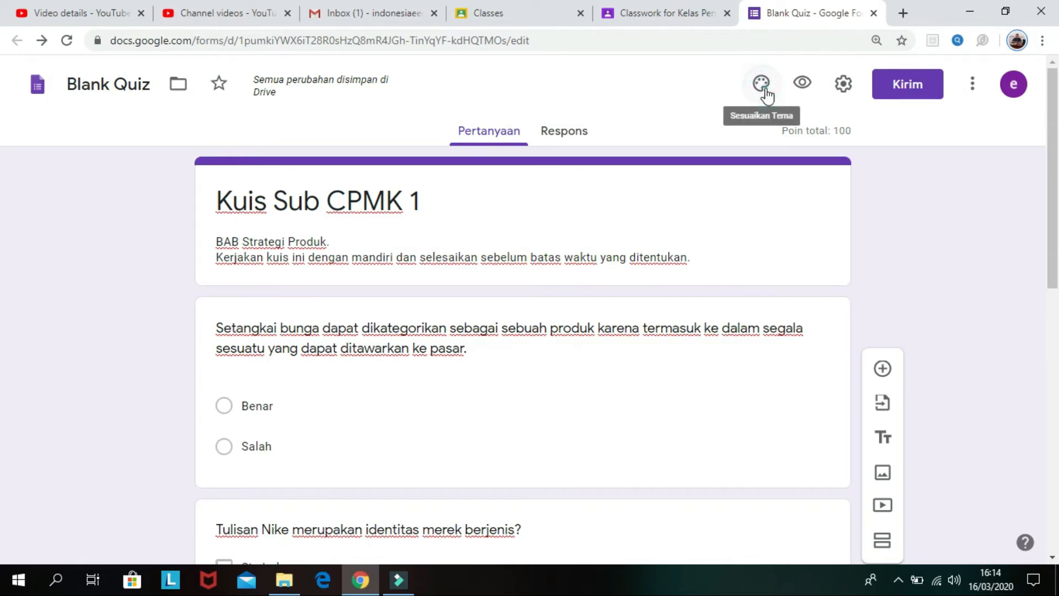
{"action": "left_click", "coordinate": [764, 90]}
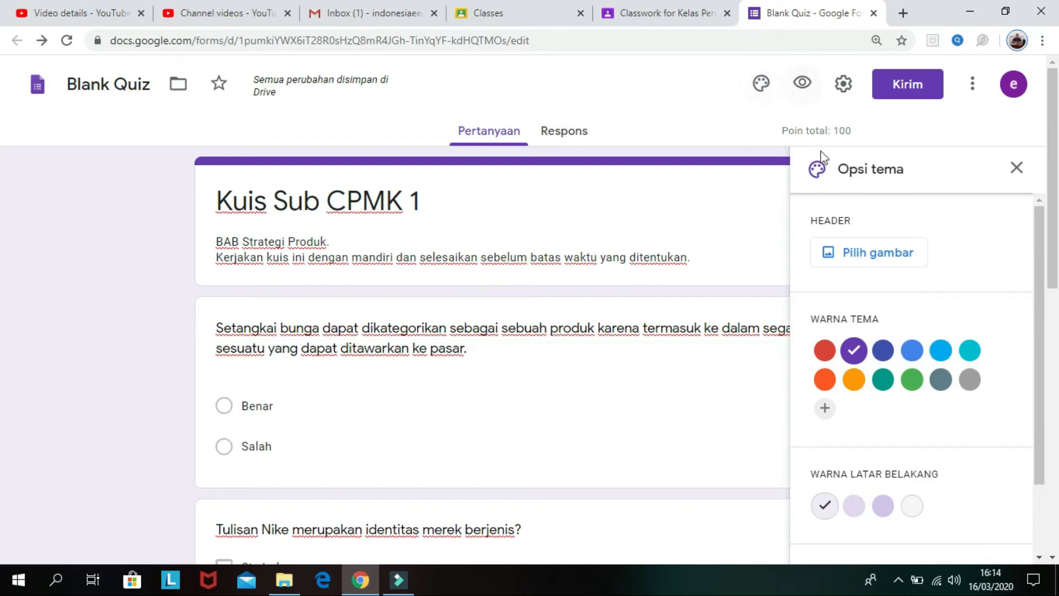
{"action": "left_click", "coordinate": [875, 251]}
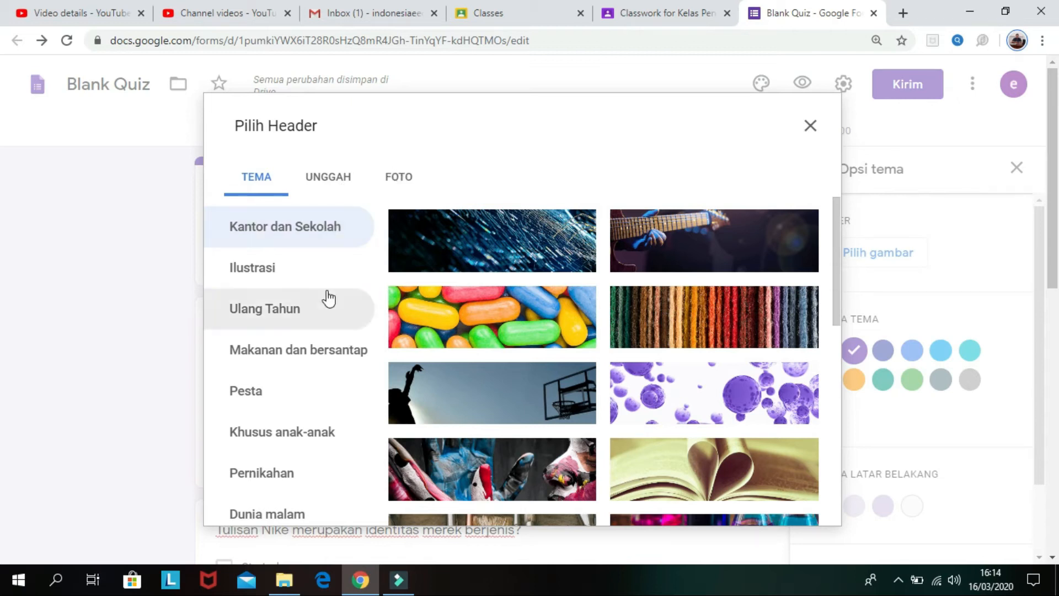
{"action": "scroll", "coordinate": [315, 333], "scroll_direction": "down", "scroll_amount": 4}
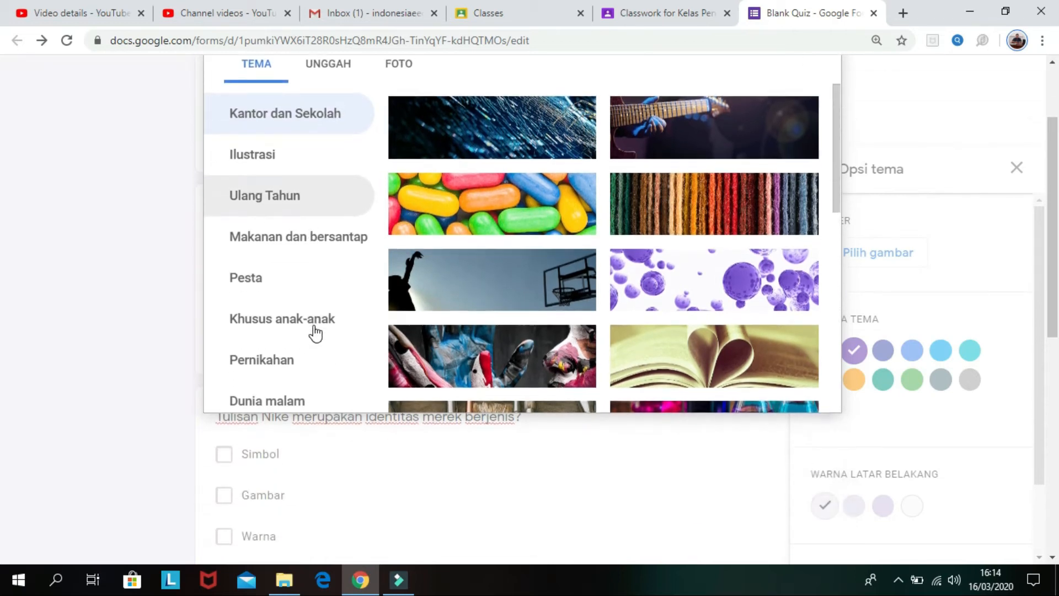
{"action": "scroll", "coordinate": [316, 333], "scroll_direction": "up", "scroll_amount": 4}
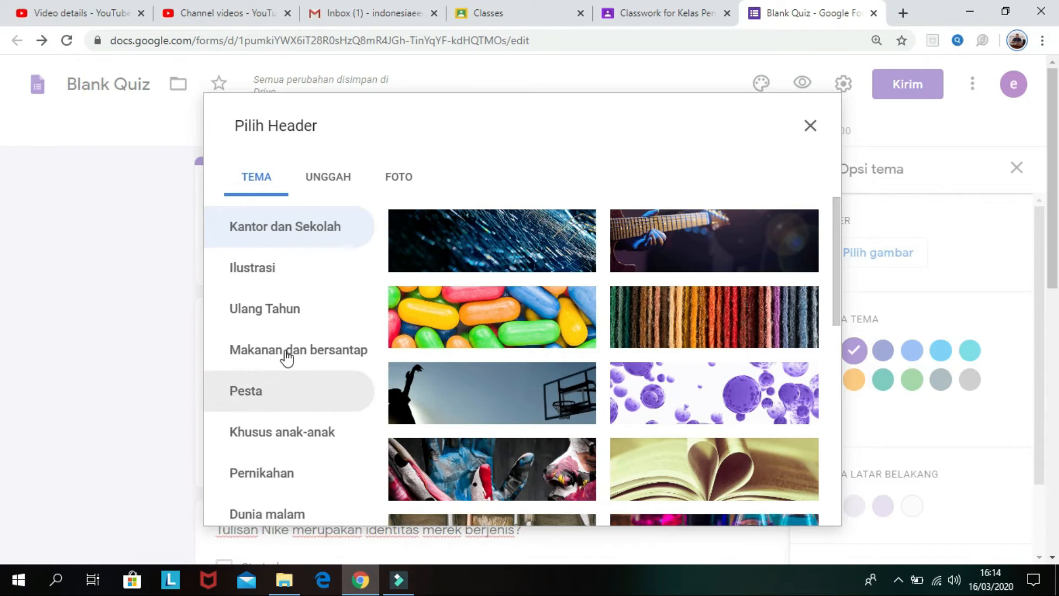
{"action": "scroll", "coordinate": [634, 346], "scroll_direction": "down", "scroll_amount": 3}
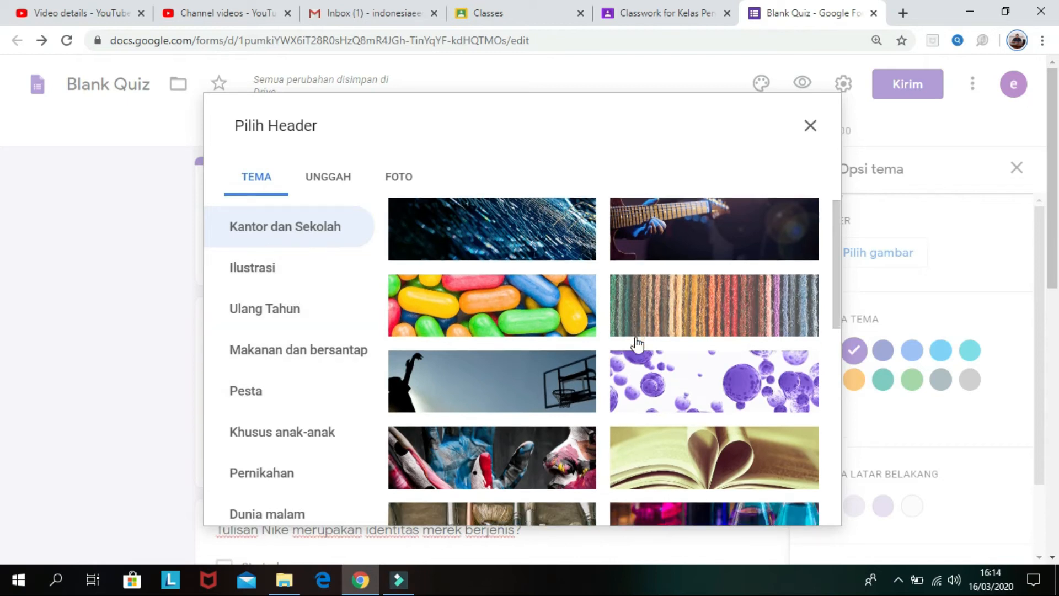
{"action": "scroll", "coordinate": [637, 345], "scroll_direction": "down", "scroll_amount": 12}
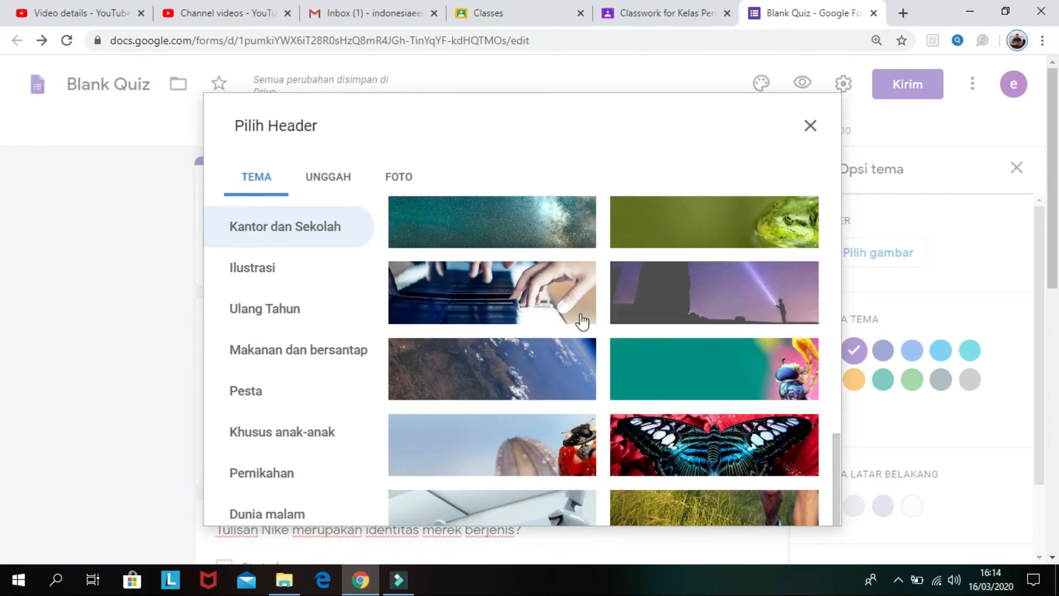
{"action": "scroll", "coordinate": [574, 422], "scroll_direction": "down", "scroll_amount": 3}
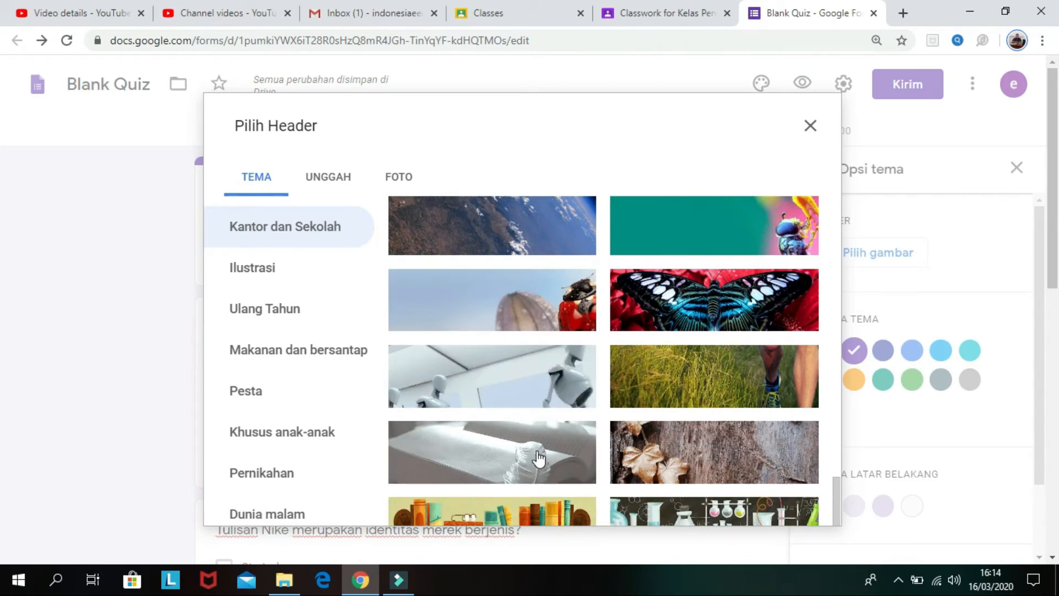
{"action": "scroll", "coordinate": [538, 457], "scroll_direction": "down", "scroll_amount": 1}
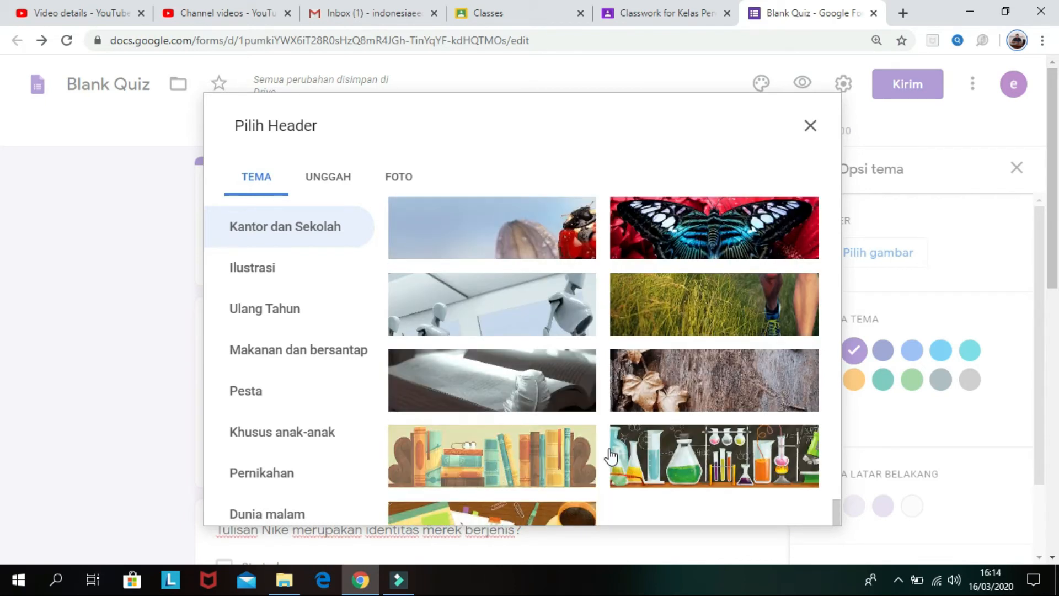
{"action": "scroll", "coordinate": [603, 414], "scroll_direction": "up", "scroll_amount": 1}
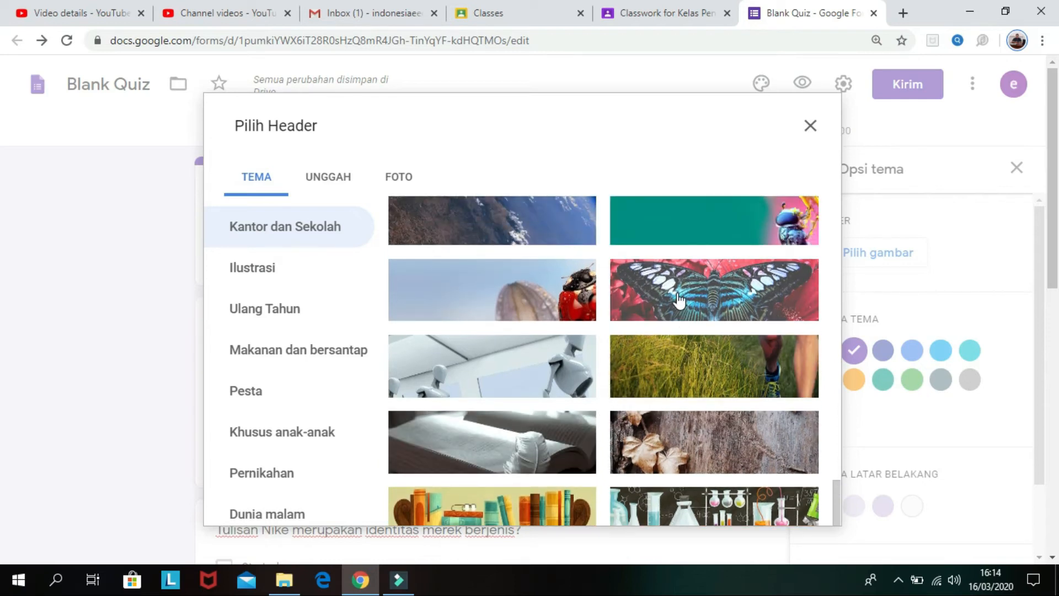
{"action": "left_click", "coordinate": [679, 301]}
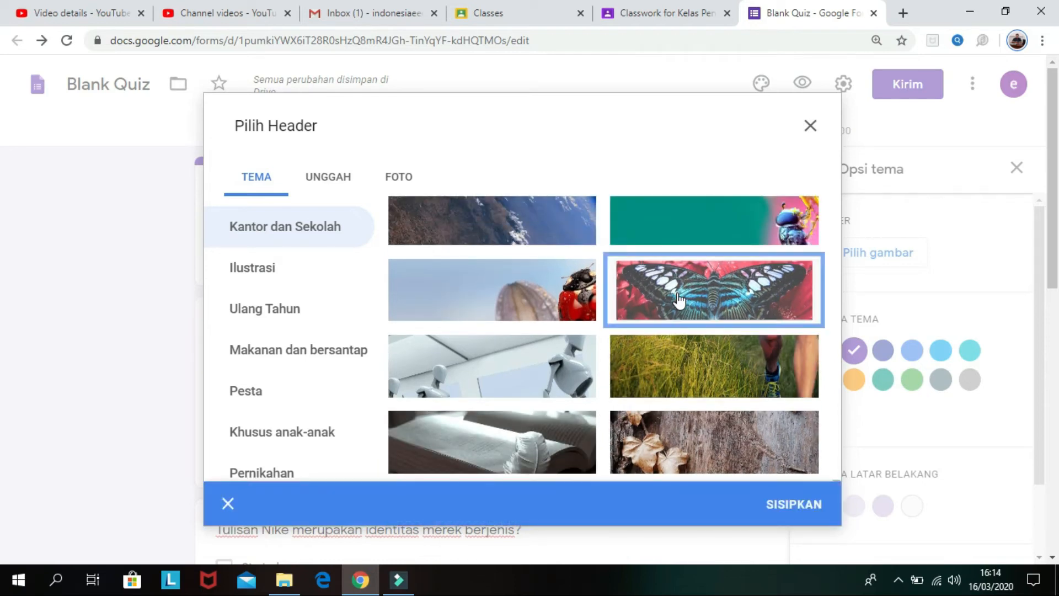
{"action": "left_click", "coordinate": [799, 504]}
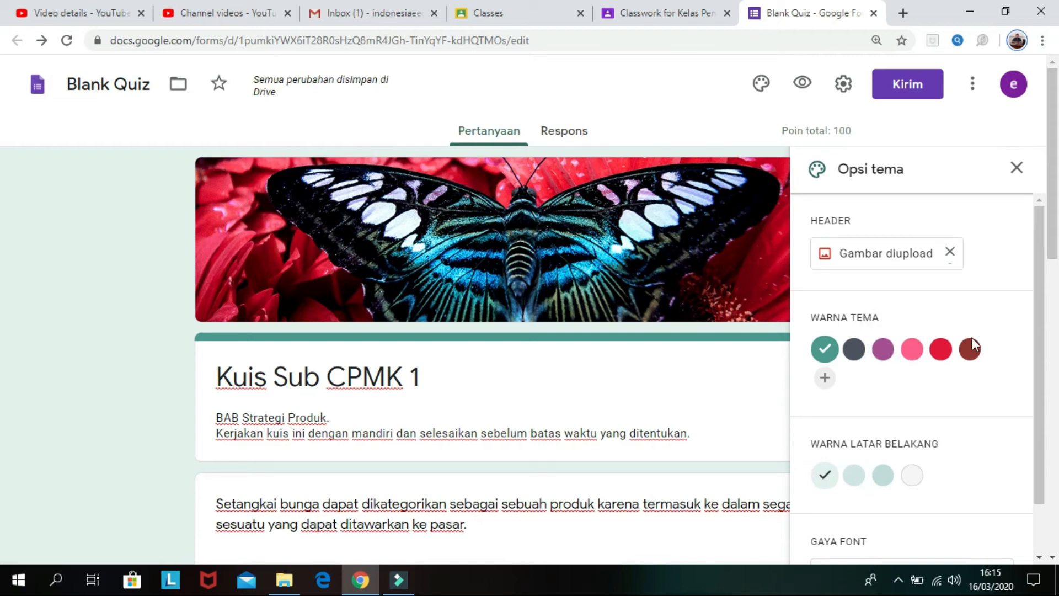
Set the form's theme color to pink and its background color to the dark pink shade #fec7d6
{"action": "left_click", "coordinate": [913, 351]}
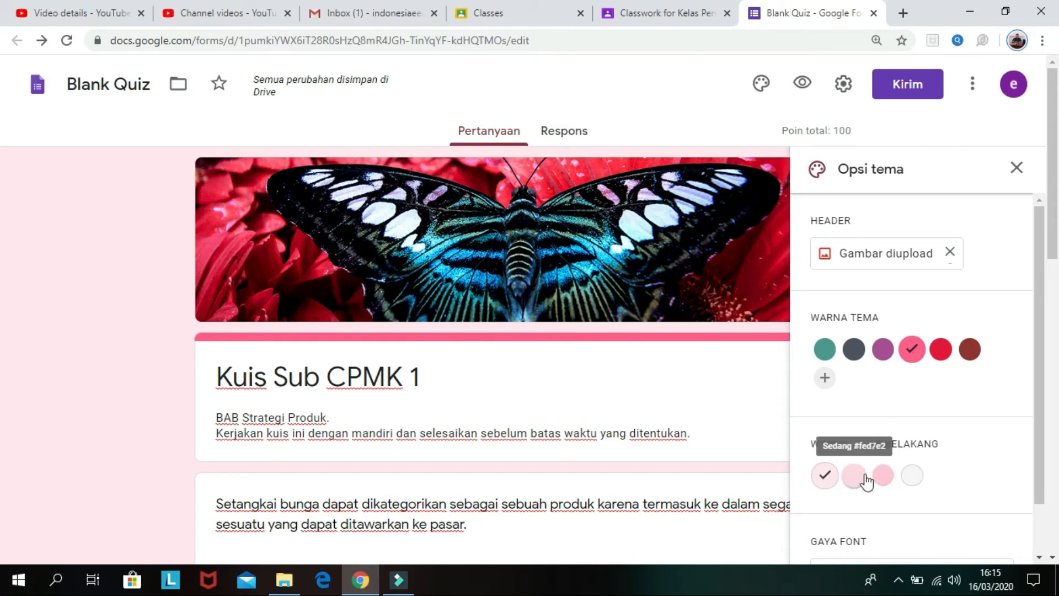
{"action": "left_click", "coordinate": [882, 474]}
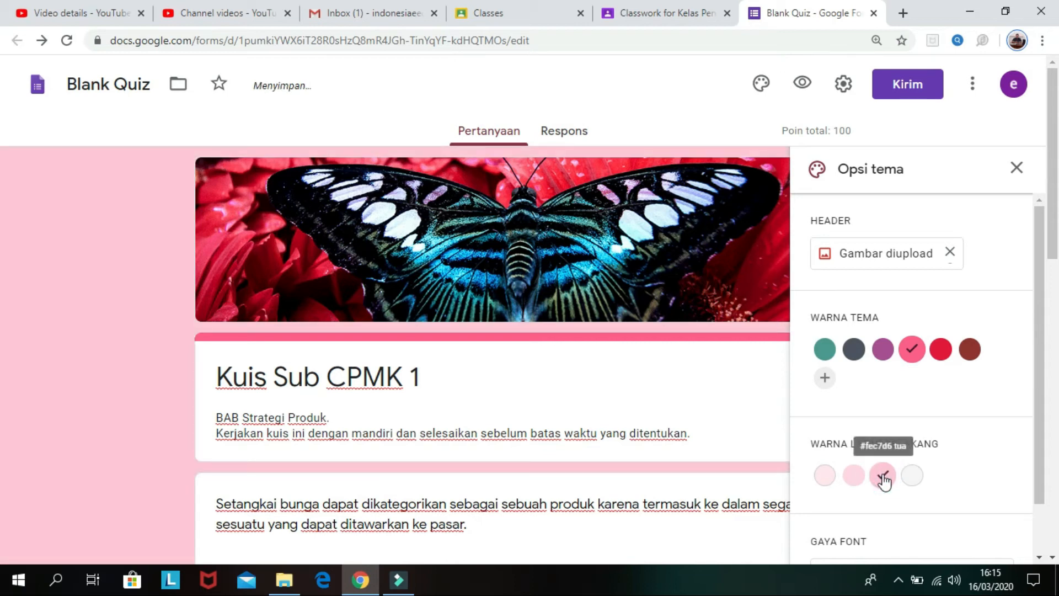
Look through the available font styles without changing the font, and close the theme options
{"action": "left_click_drag", "start_coordinate": [1036, 415], "coordinate": [1036, 466]}
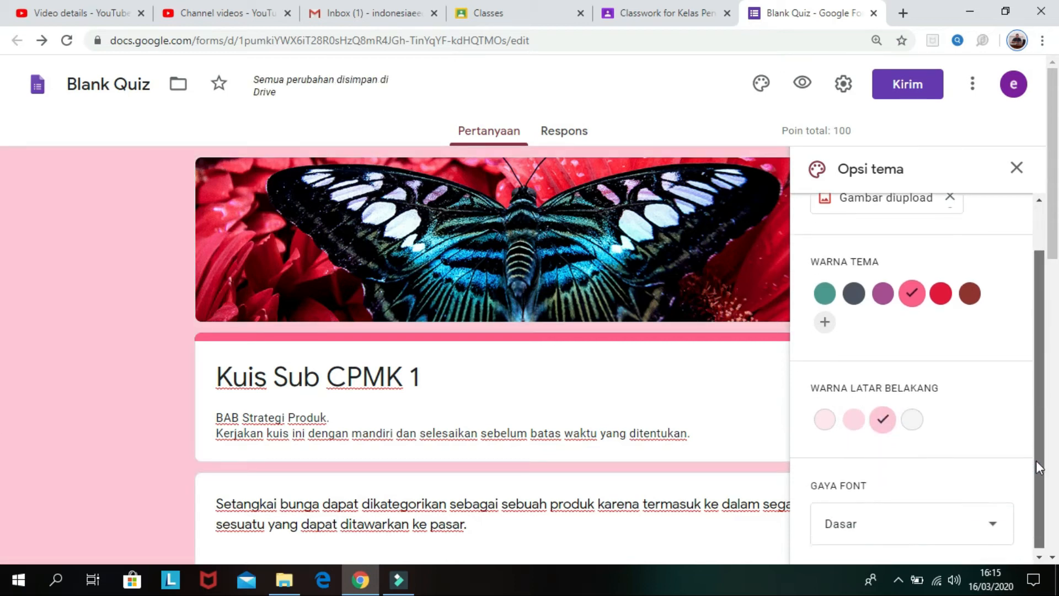
{"action": "left_click", "coordinate": [996, 534]}
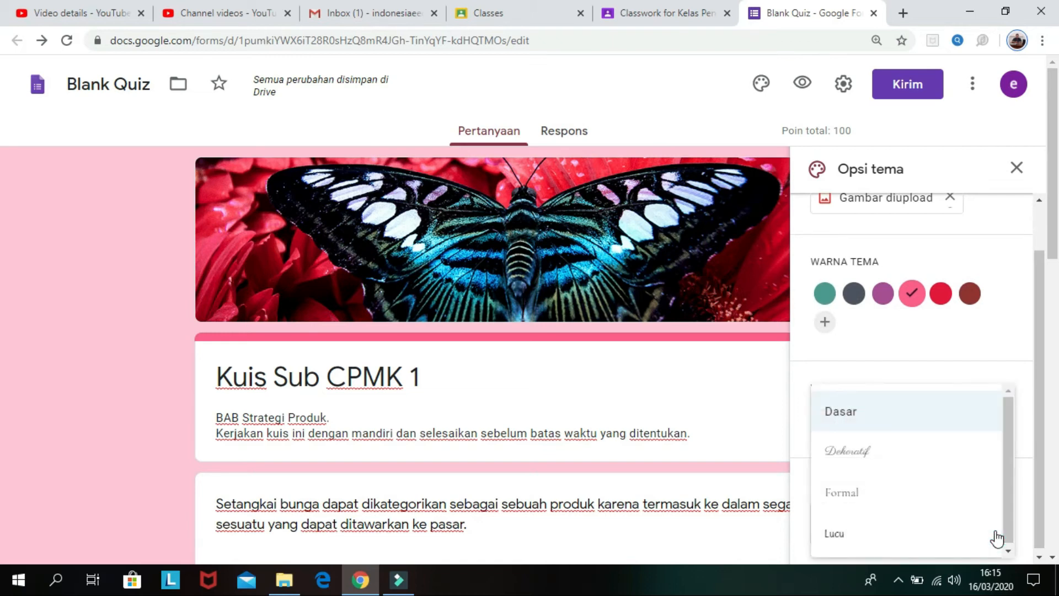
{"action": "mouse_move", "coordinate": [1005, 485]}
{"action": "left_mouse_down"}
{"action": "mouse_move", "coordinate": [1004, 472]}
{"action": "mouse_move", "coordinate": [1004, 491]}
{"action": "left_mouse_up"}
{"action": "left_click", "coordinate": [1031, 475]}
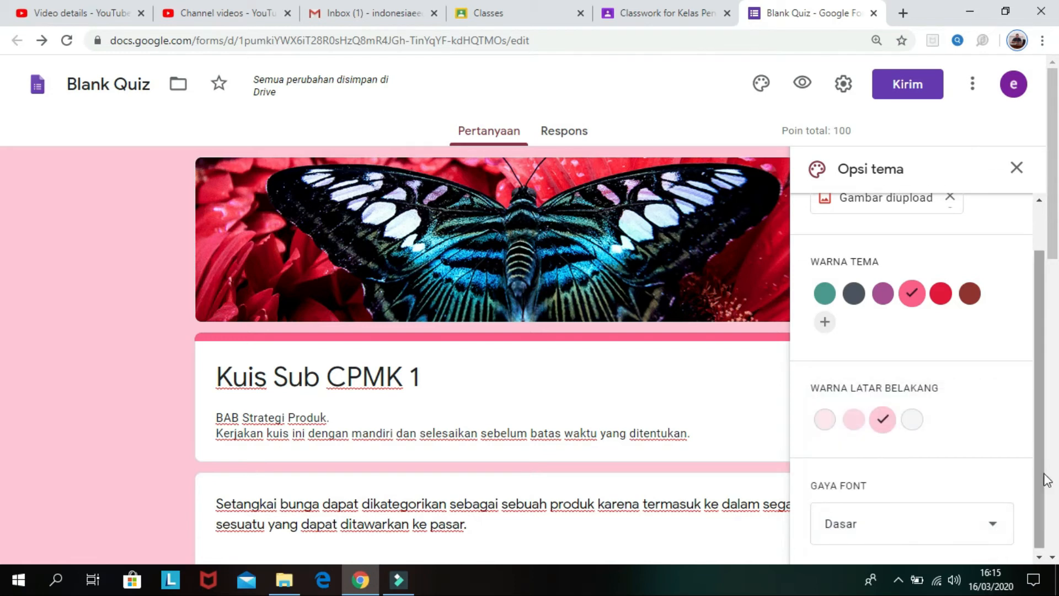
{"action": "left_click_drag", "start_coordinate": [1045, 475], "coordinate": [1031, 372]}
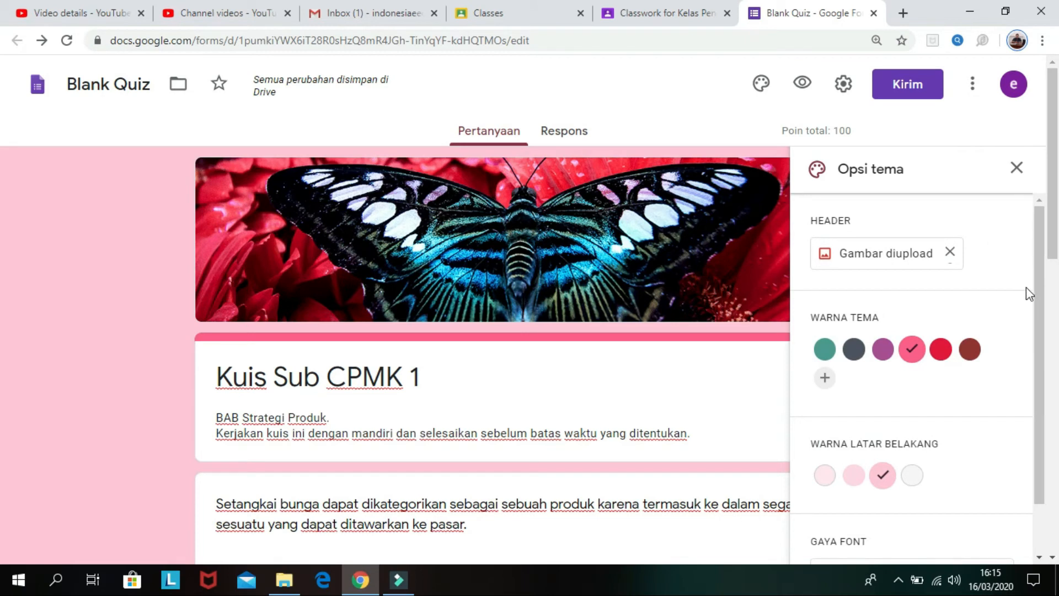
{"action": "left_click", "coordinate": [1017, 168]}
Preview the quiz as a respondent, look through all its questions, and return to editing the form
{"action": "left_click", "coordinate": [809, 92]}
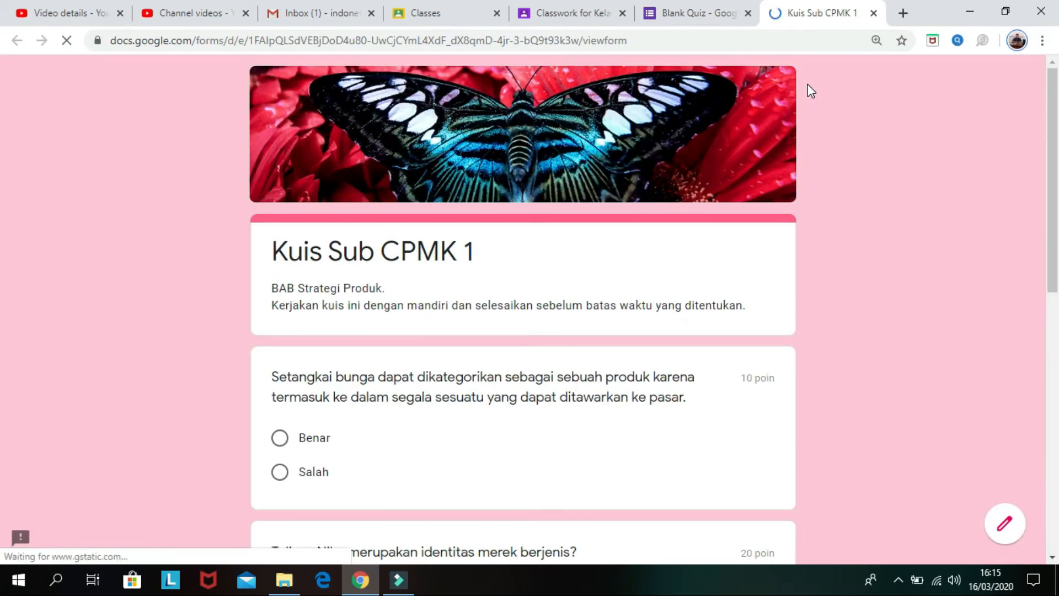
{"action": "scroll", "coordinate": [644, 237], "scroll_direction": "down", "scroll_amount": 10}
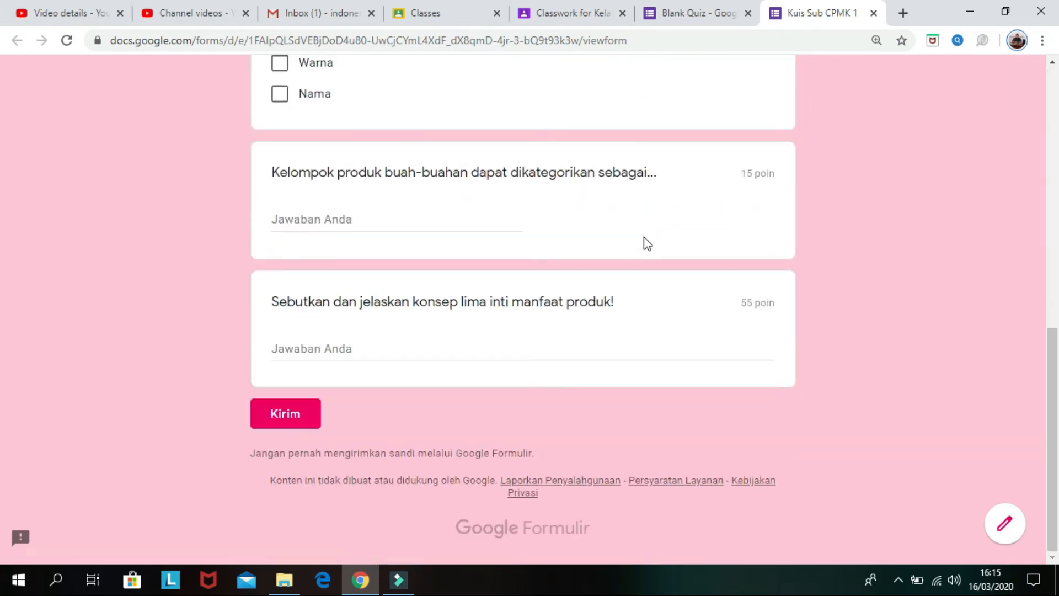
{"action": "scroll", "coordinate": [644, 236], "scroll_direction": "up", "scroll_amount": 15}
{"action": "scroll", "coordinate": [644, 243], "scroll_direction": "down", "scroll_amount": 15}
{"action": "scroll", "coordinate": [999, 392], "scroll_direction": "up", "scroll_amount": 1}
{"action": "scroll", "coordinate": [1000, 398], "scroll_direction": "up", "scroll_amount": 15}
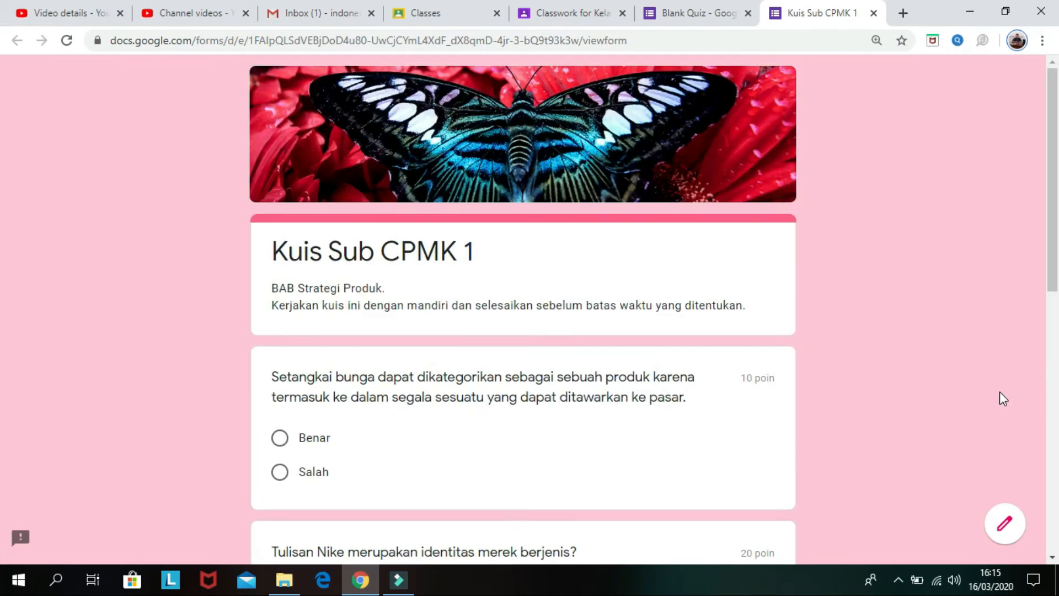
{"action": "left_click", "coordinate": [1006, 529]}
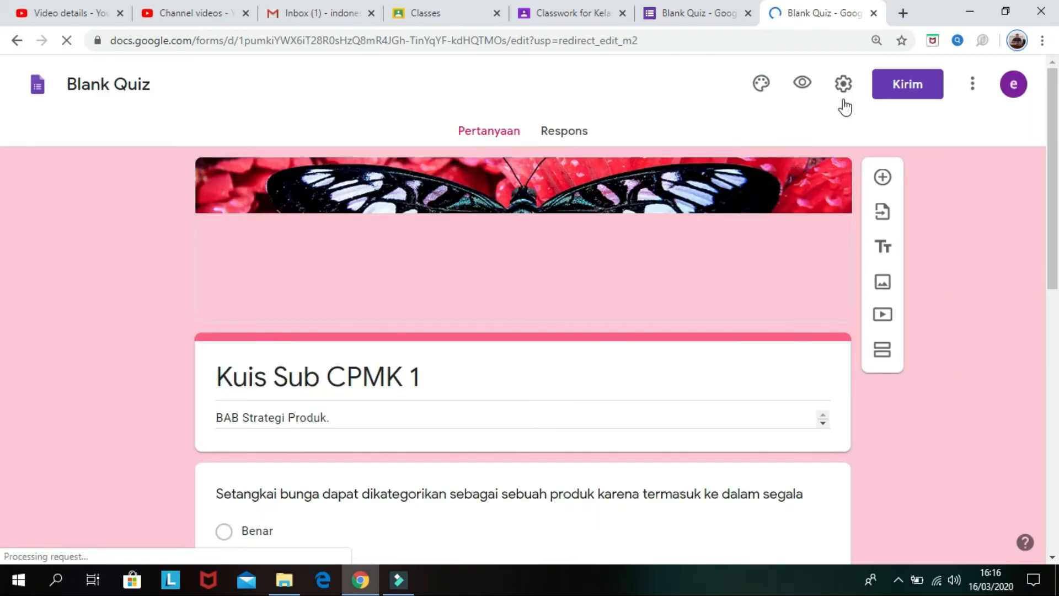
Dismiss the question import tip and, in the general form settings, enable "Kumpulkan alamat email" and "Batasi ke 1 tanggapan"
{"action": "left_click", "coordinate": [837, 83]}
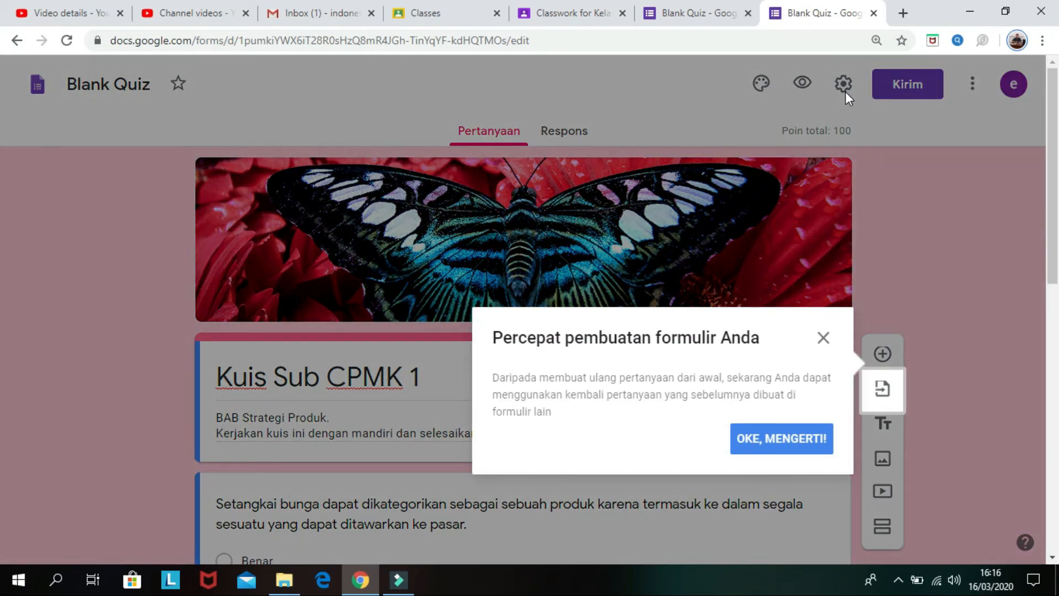
{"action": "left_click", "coordinate": [782, 439]}
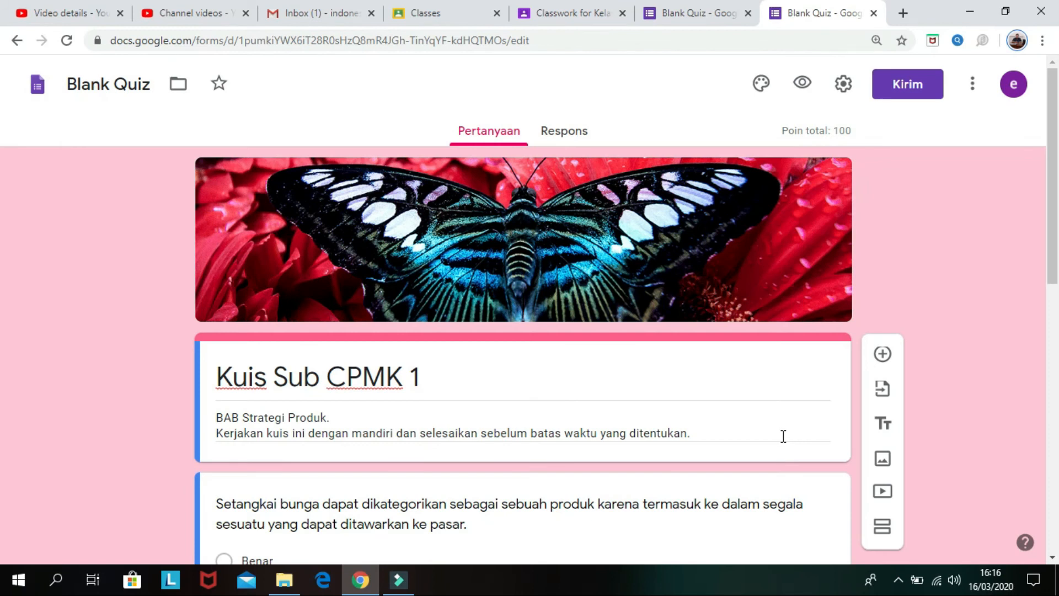
{"action": "left_click", "coordinate": [843, 84]}
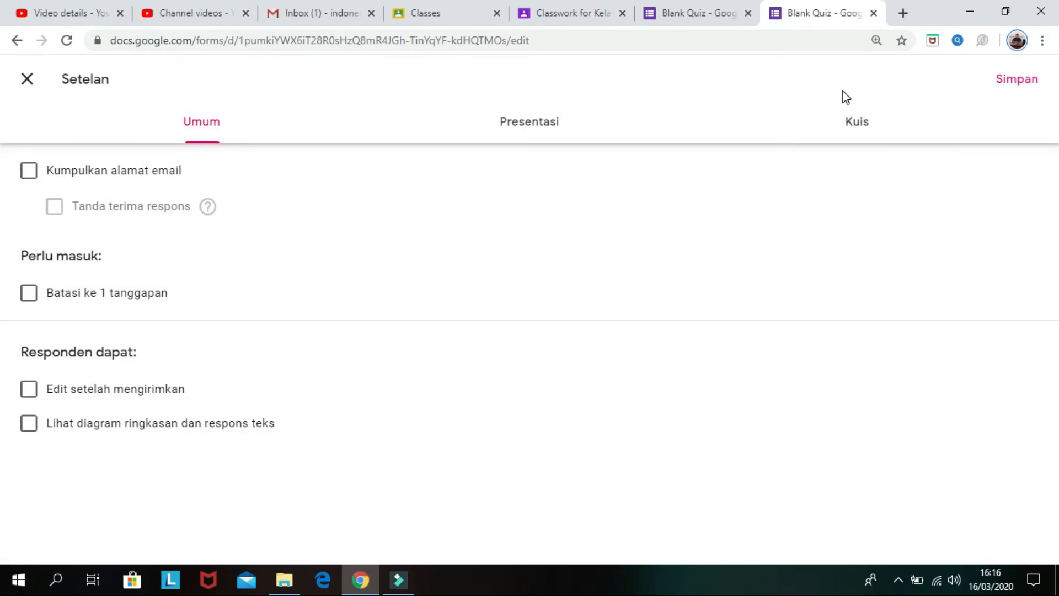
{"action": "left_click", "coordinate": [28, 175]}
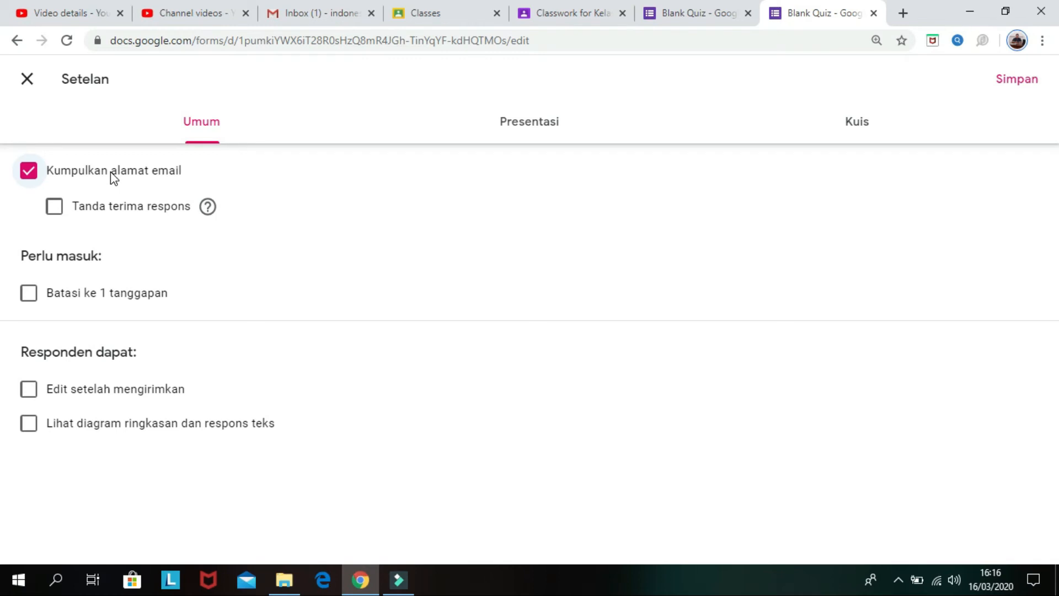
{"action": "left_click", "coordinate": [32, 296]}
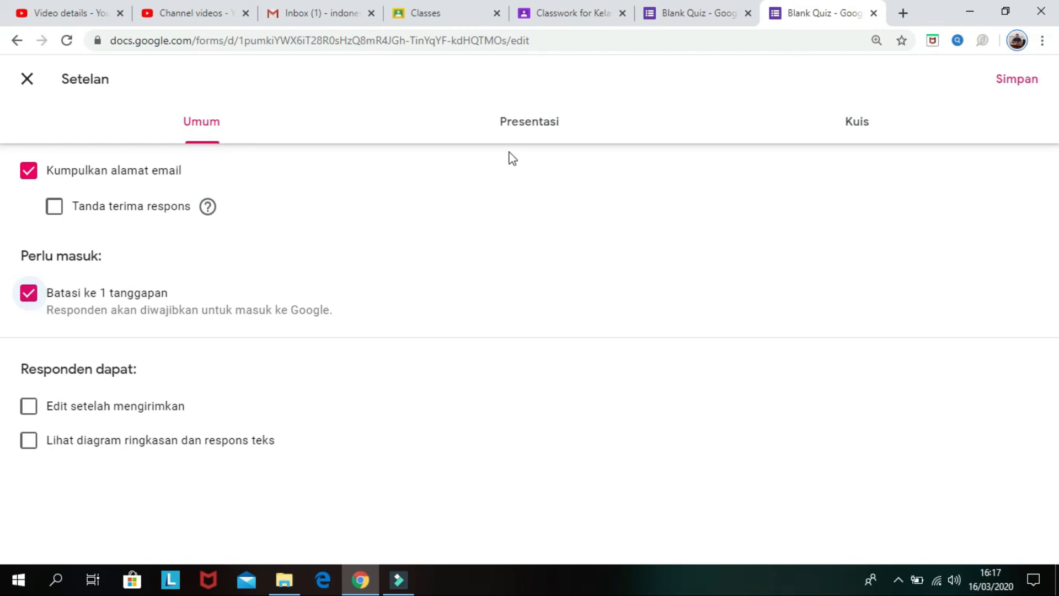
Enable "Acak urutan pertanyaan" and "Tampilkan status progres" in the presentation settings, check the quiz options, and save the settings
{"action": "left_click", "coordinate": [523, 136]}
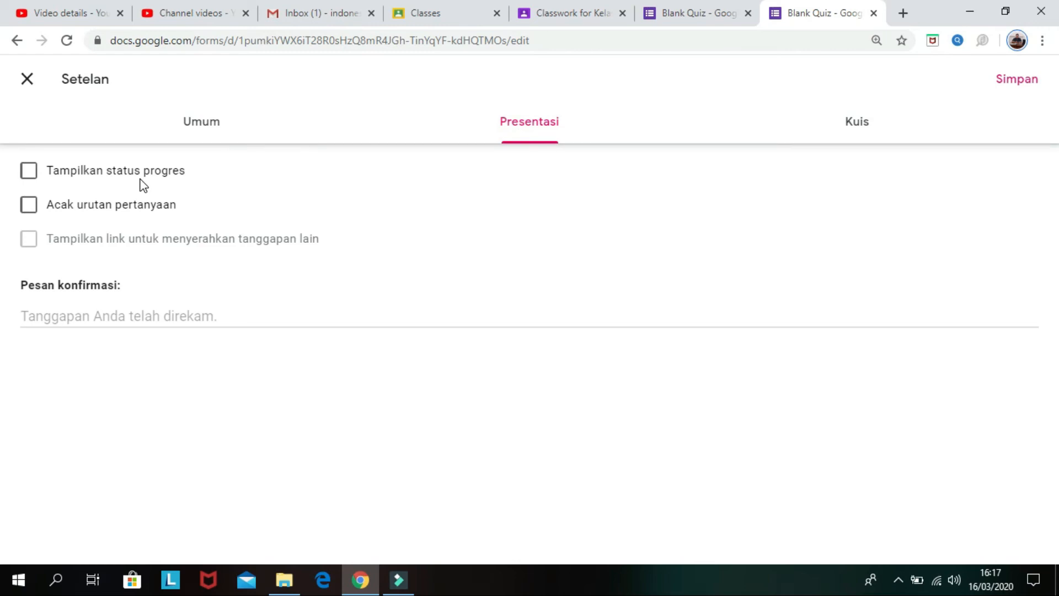
{"action": "left_click", "coordinate": [30, 207]}
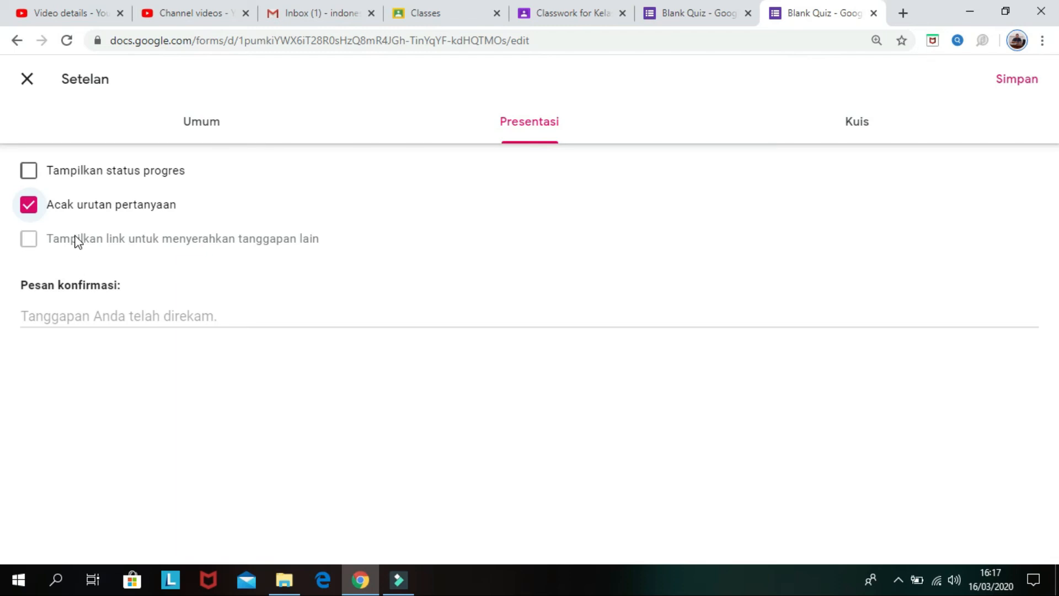
{"action": "left_click", "coordinate": [34, 172]}
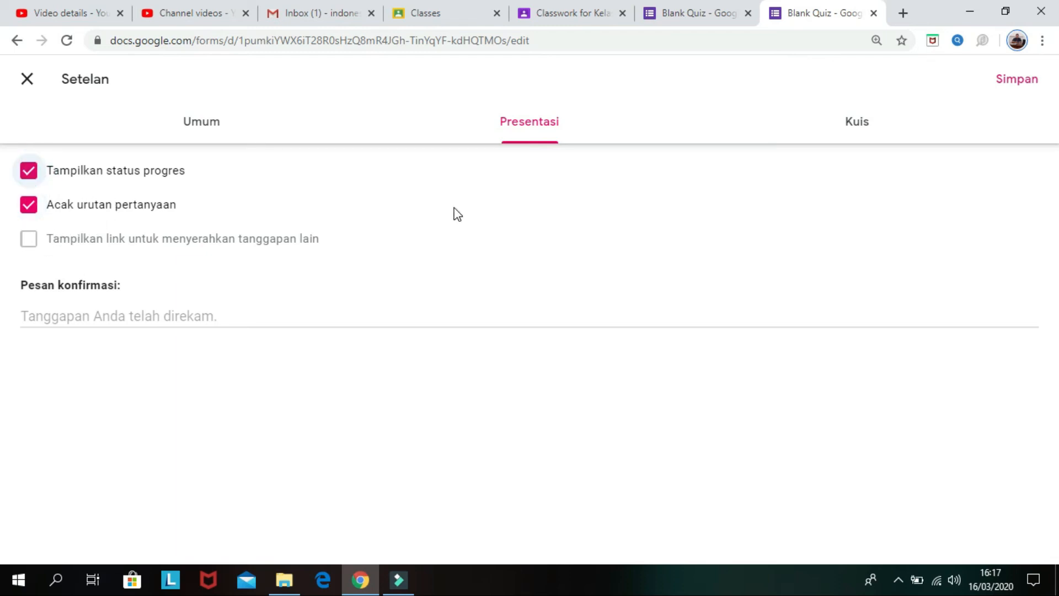
{"action": "left_click", "coordinate": [873, 134]}
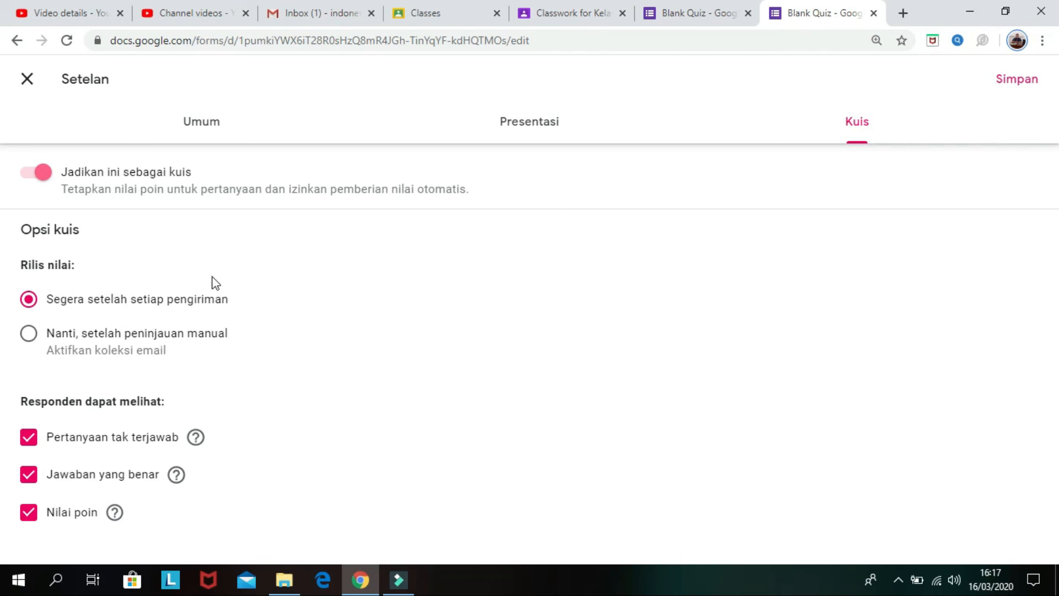
{"action": "left_click", "coordinate": [1017, 80]}
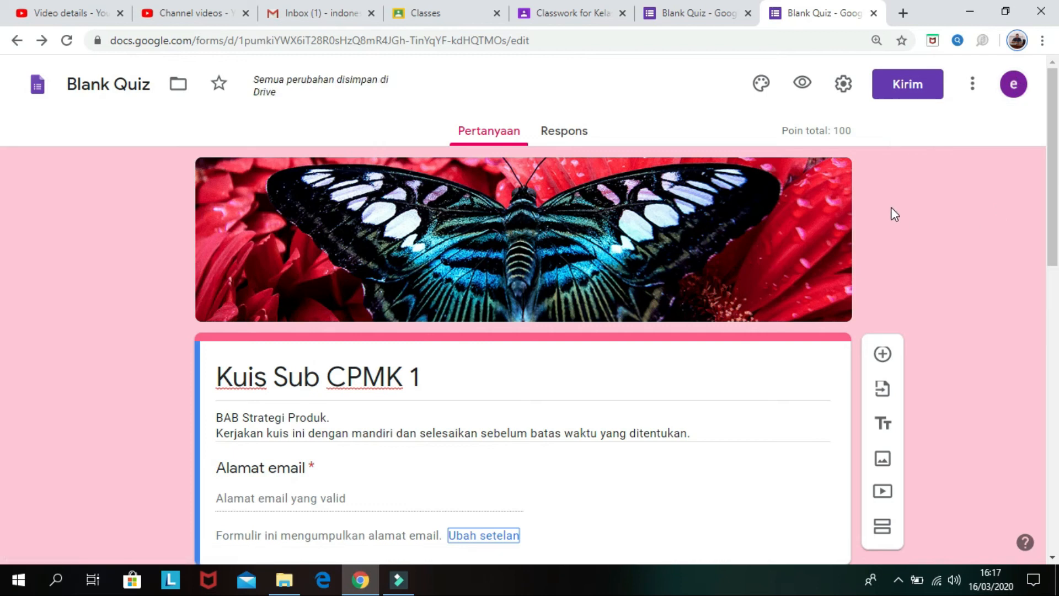
Look over the questions of the updated form and close the duplicate form editor tab
{"action": "scroll", "coordinate": [894, 215], "scroll_direction": "down", "scroll_amount": 8}
{"action": "scroll", "coordinate": [894, 214], "scroll_direction": "down", "scroll_amount": 3}
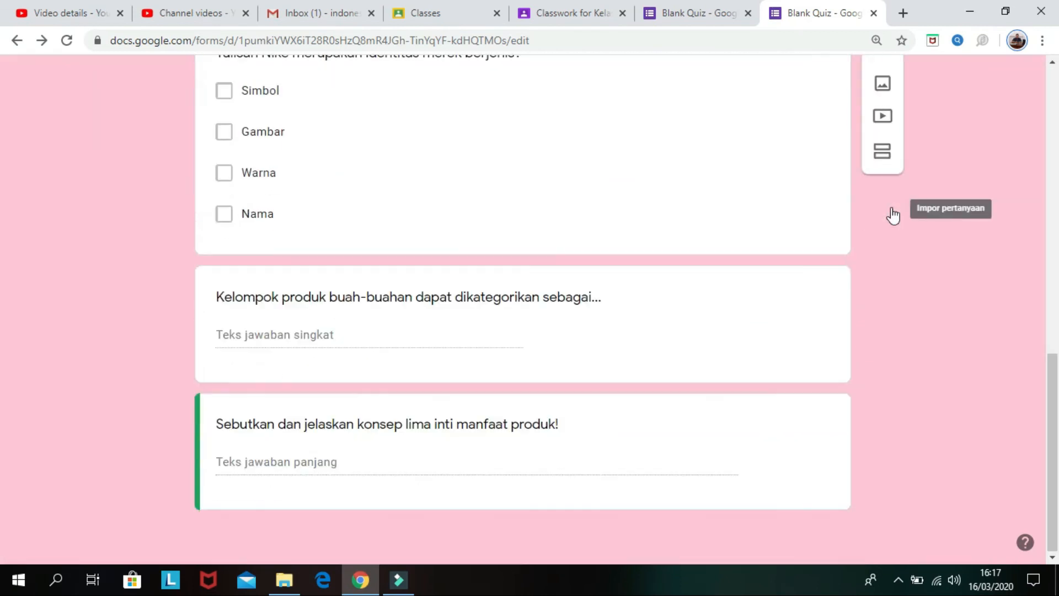
{"action": "scroll", "coordinate": [894, 214], "scroll_direction": "up", "scroll_amount": 11}
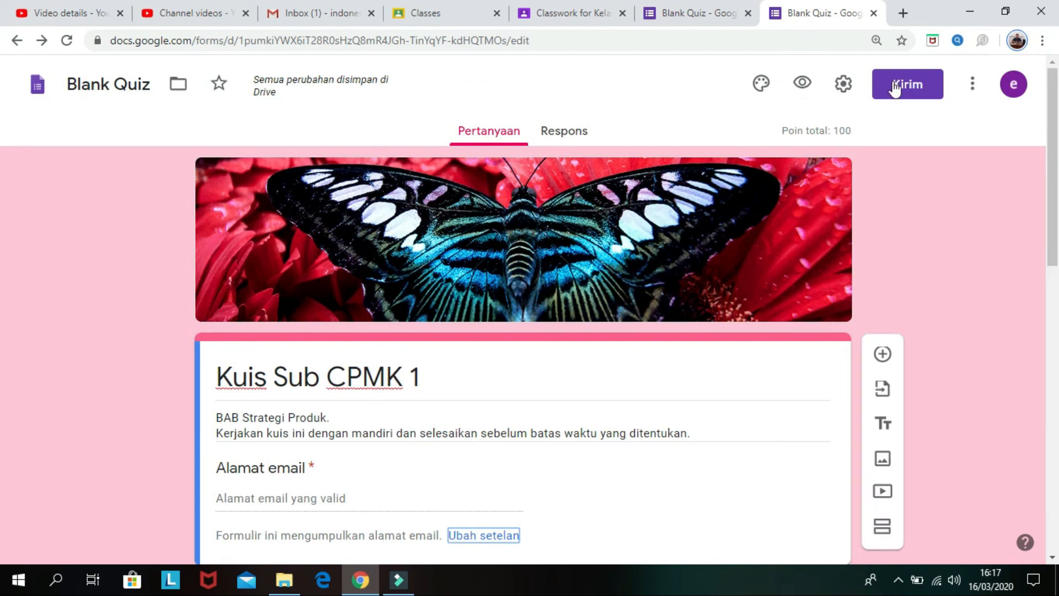
{"action": "left_click", "coordinate": [874, 14]}
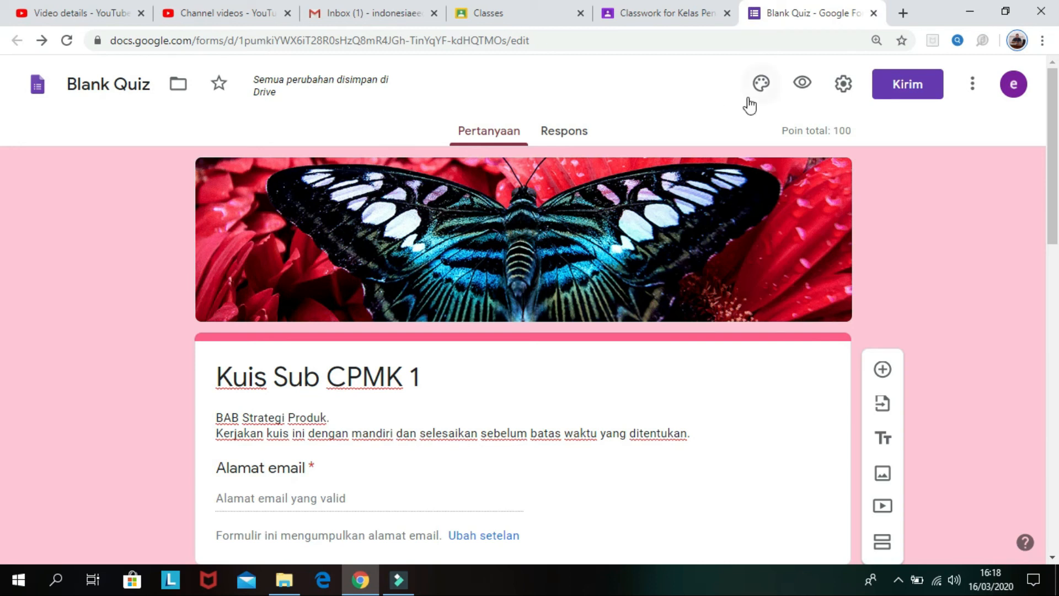
Close the quiz form editor and reopen the draft assignment "Kuis Sub CPMK 1" for editing from the reloaded Classwork page
{"action": "left_click", "coordinate": [873, 14]}
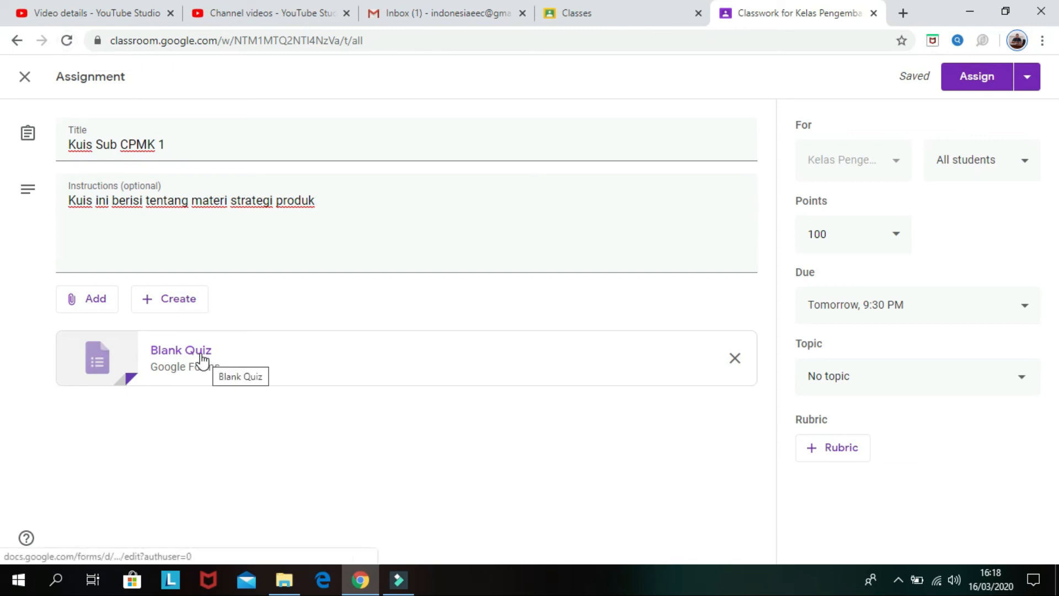
{"action": "left_click", "coordinate": [67, 44]}
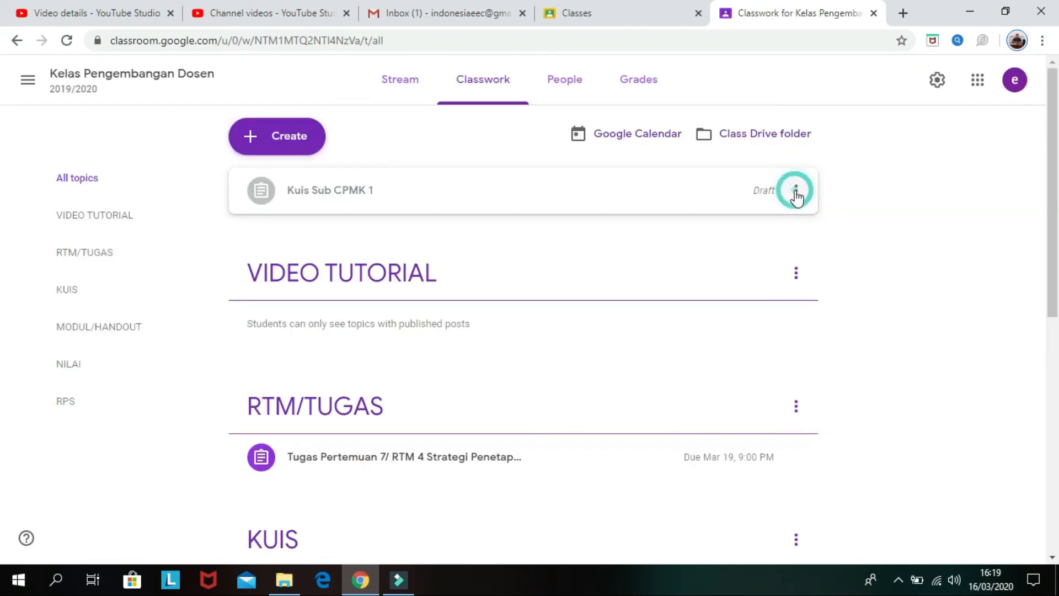
{"action": "left_click", "coordinate": [797, 194]}
{"action": "left_click", "coordinate": [742, 227]}
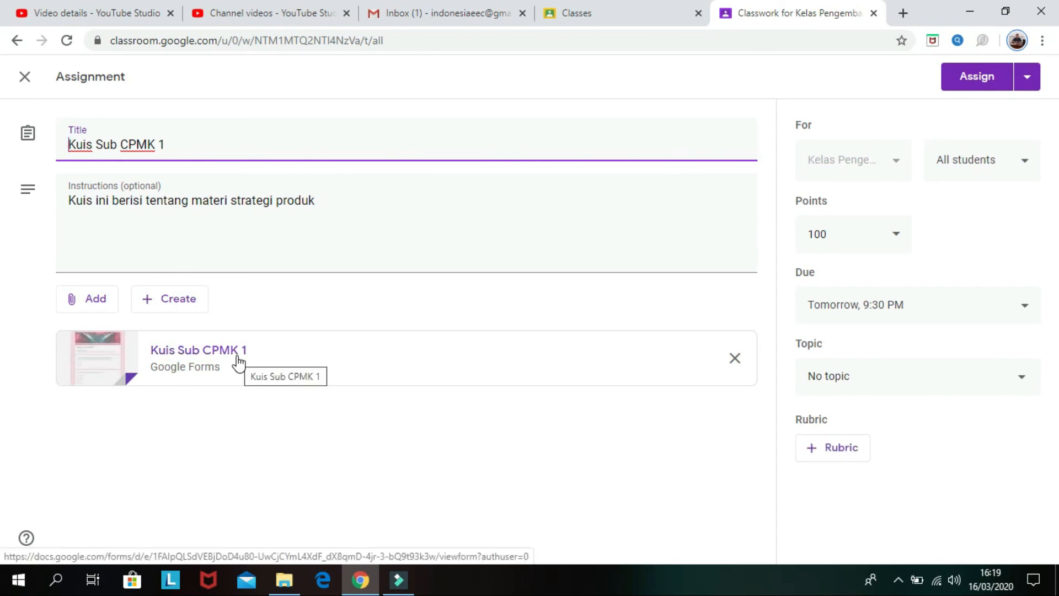
File the quiz assignment under the topic KUIS, assign it to the class, and confirm publishing
{"action": "left_click", "coordinate": [1022, 383]}
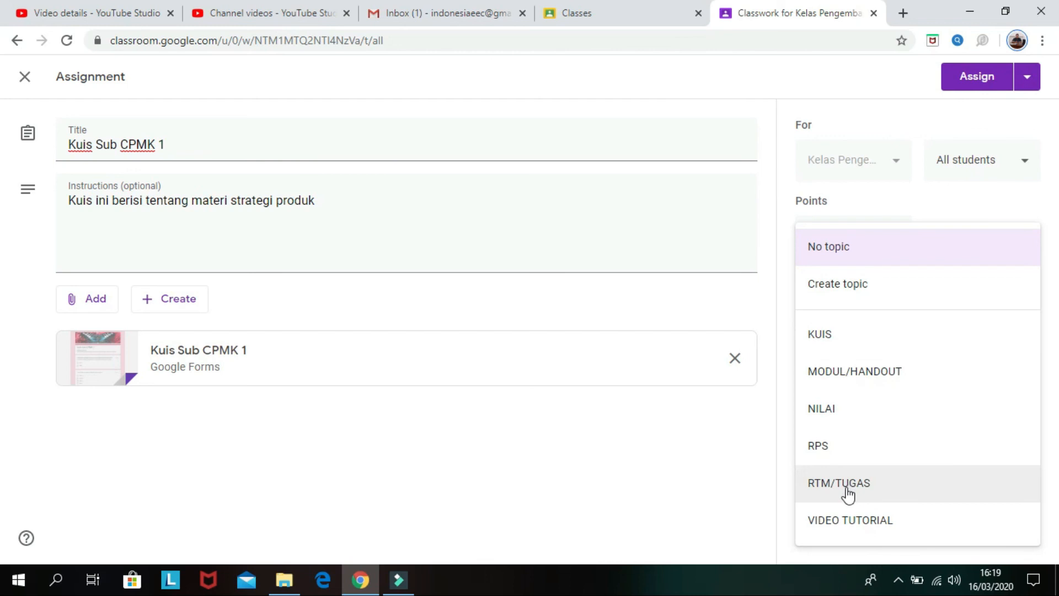
{"action": "left_click", "coordinate": [835, 343]}
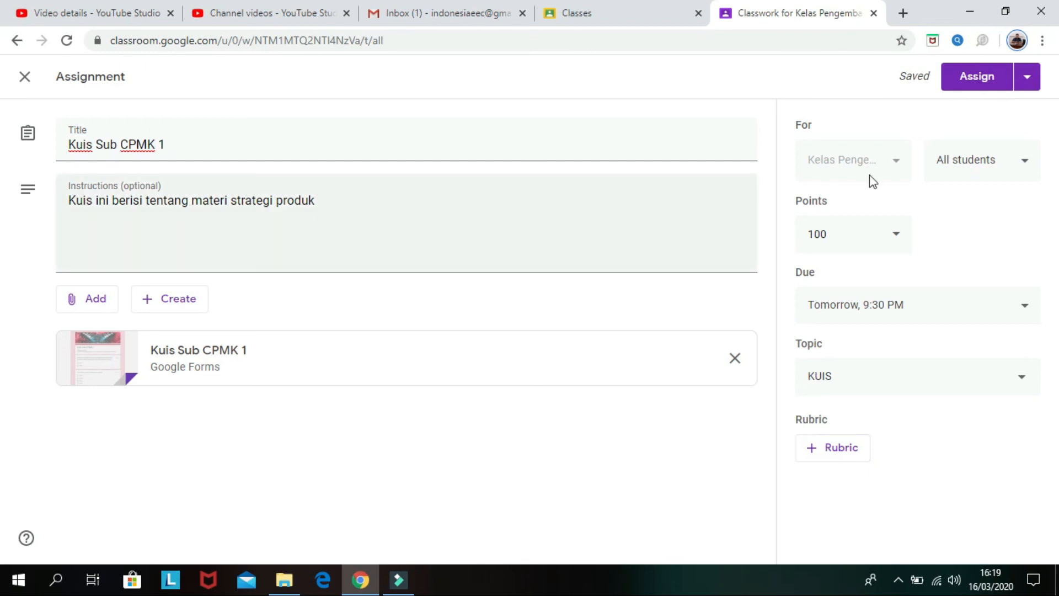
{"action": "left_click", "coordinate": [977, 78]}
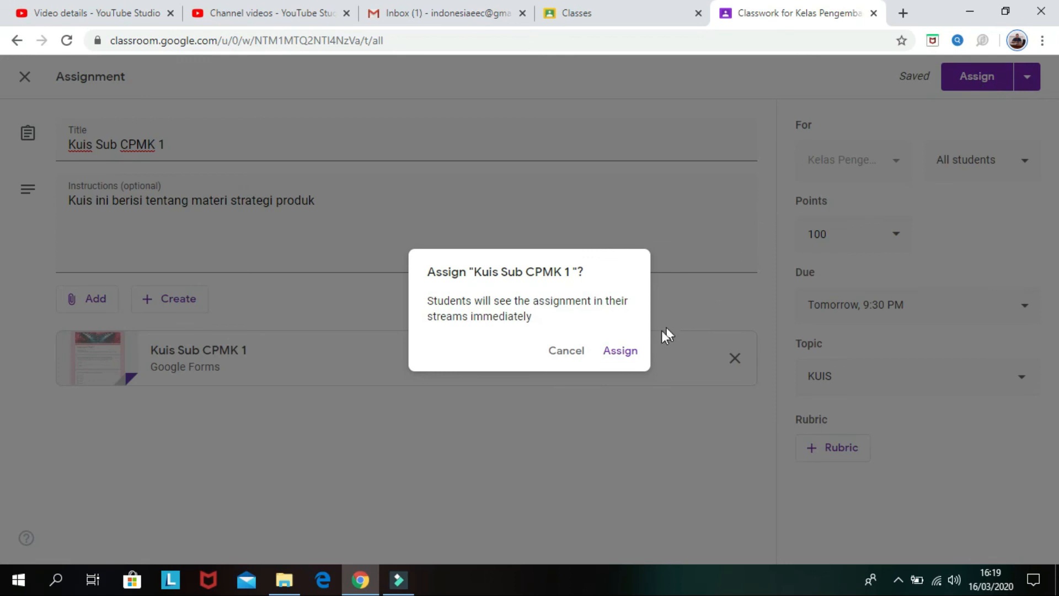
{"action": "left_click", "coordinate": [621, 353]}
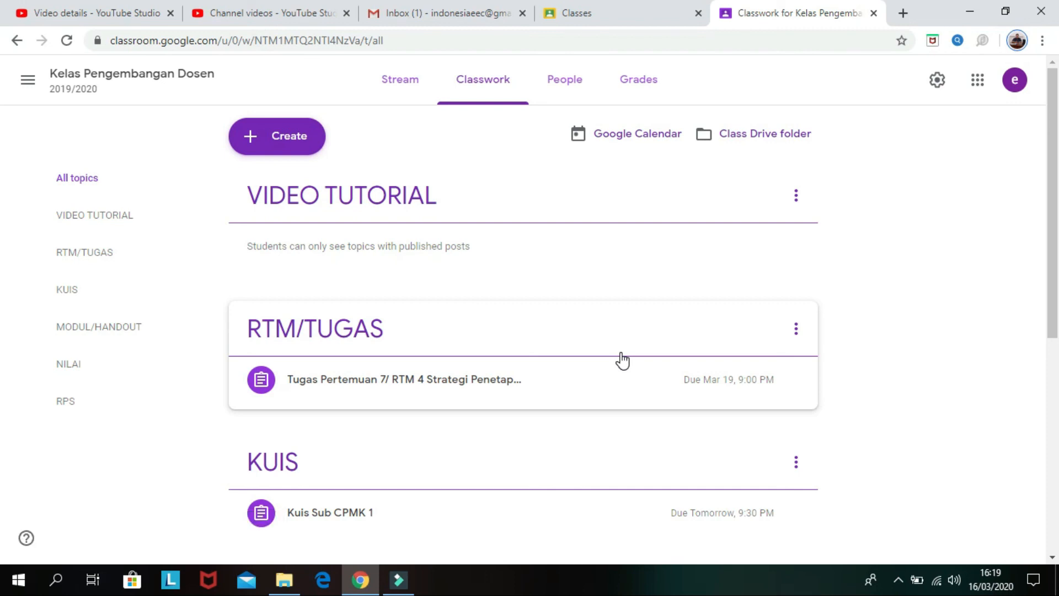
Look over the published items under the classwork topics and open the class's People page
{"action": "scroll", "coordinate": [622, 359], "scroll_direction": "down", "scroll_amount": 7}
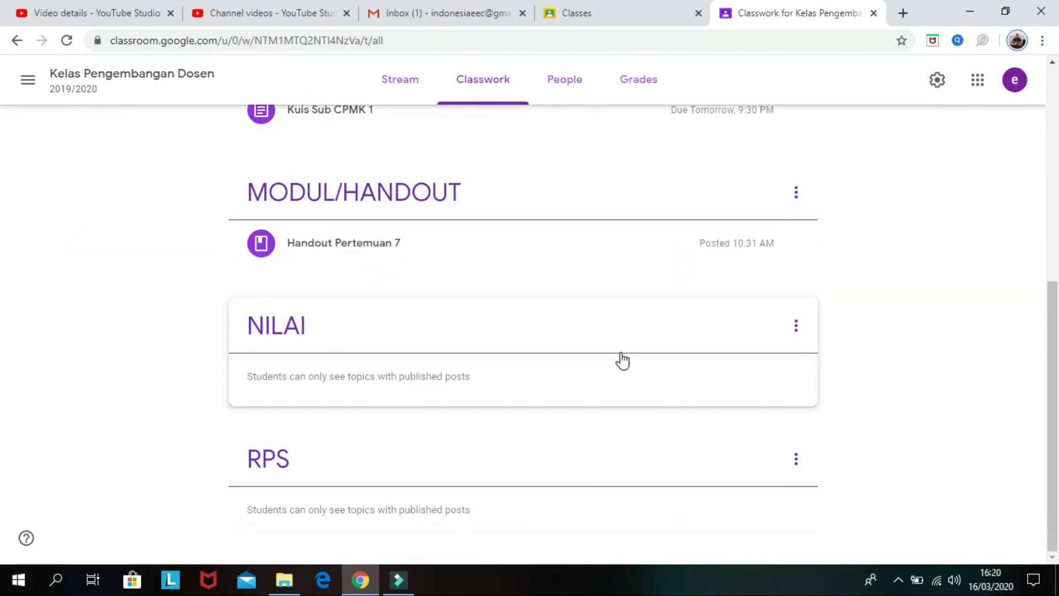
{"action": "scroll", "coordinate": [623, 360], "scroll_direction": "up", "scroll_amount": 8}
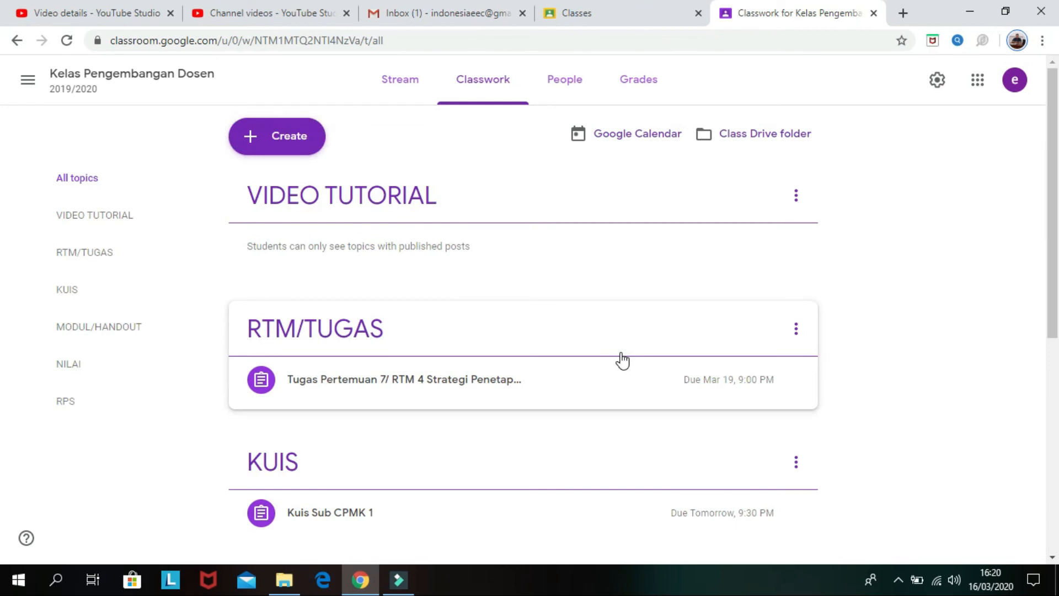
{"action": "left_click", "coordinate": [571, 89]}
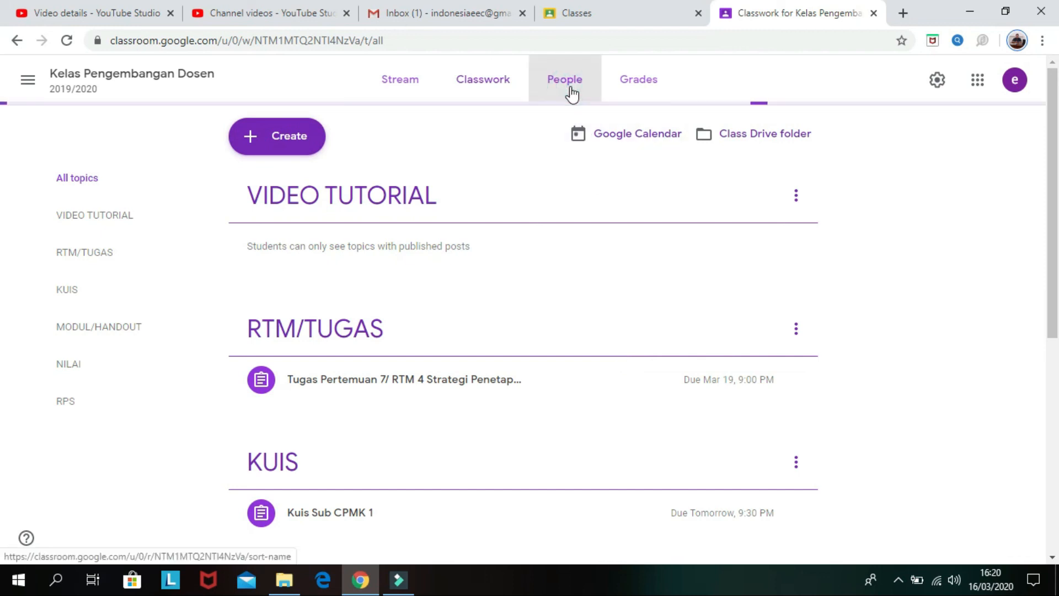